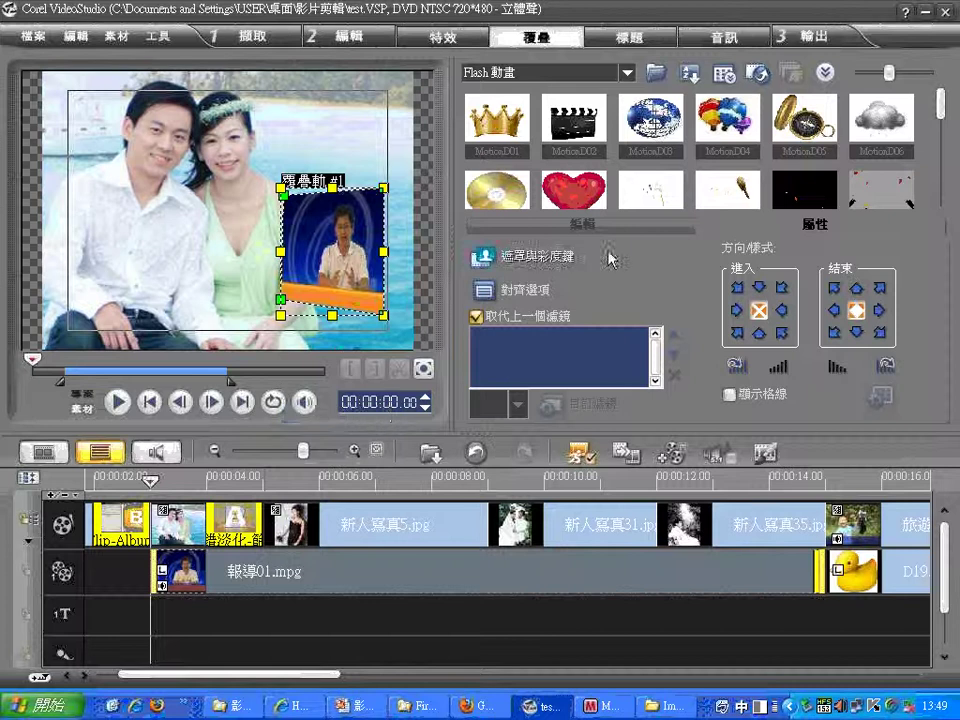
Give the 報導01.mpg overlay clip a white border with a width of 4
left_click(538, 257)
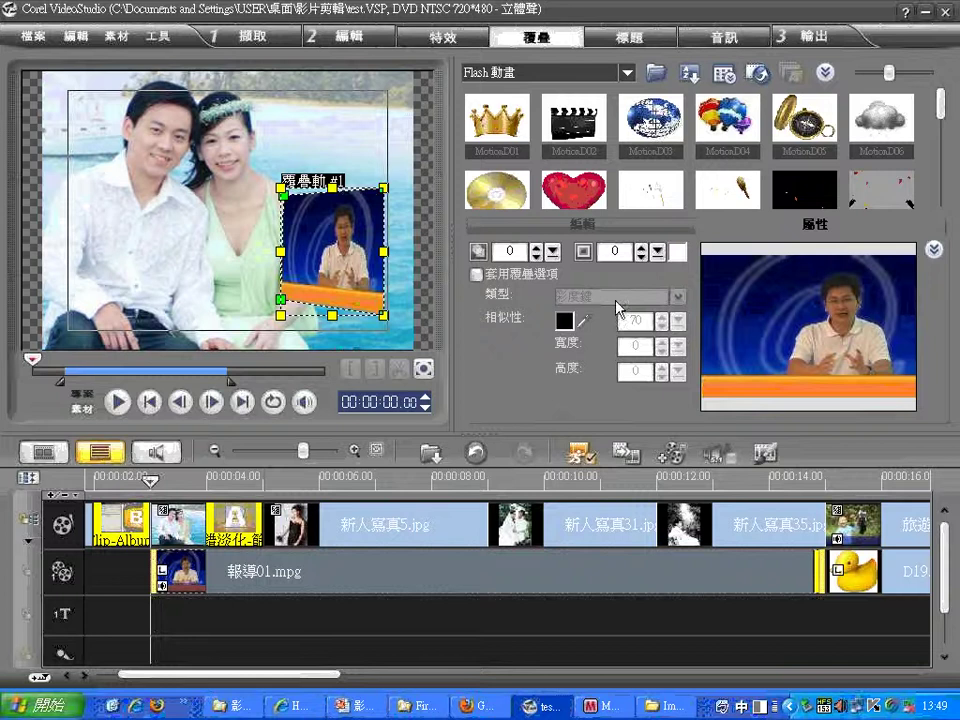
left_click(933, 250)
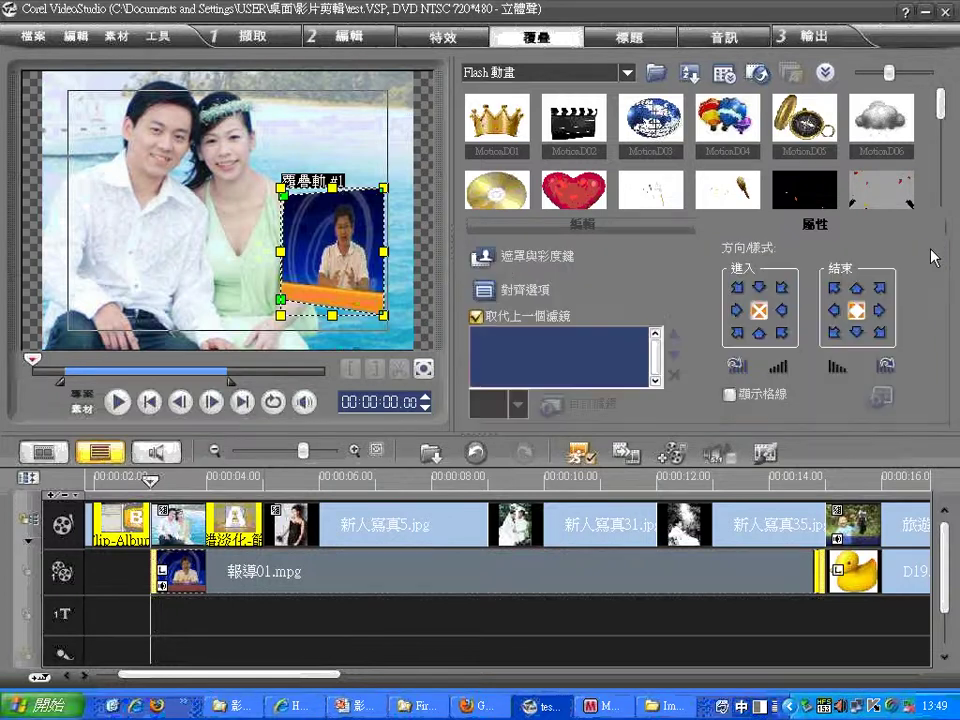
left_click(537, 258)
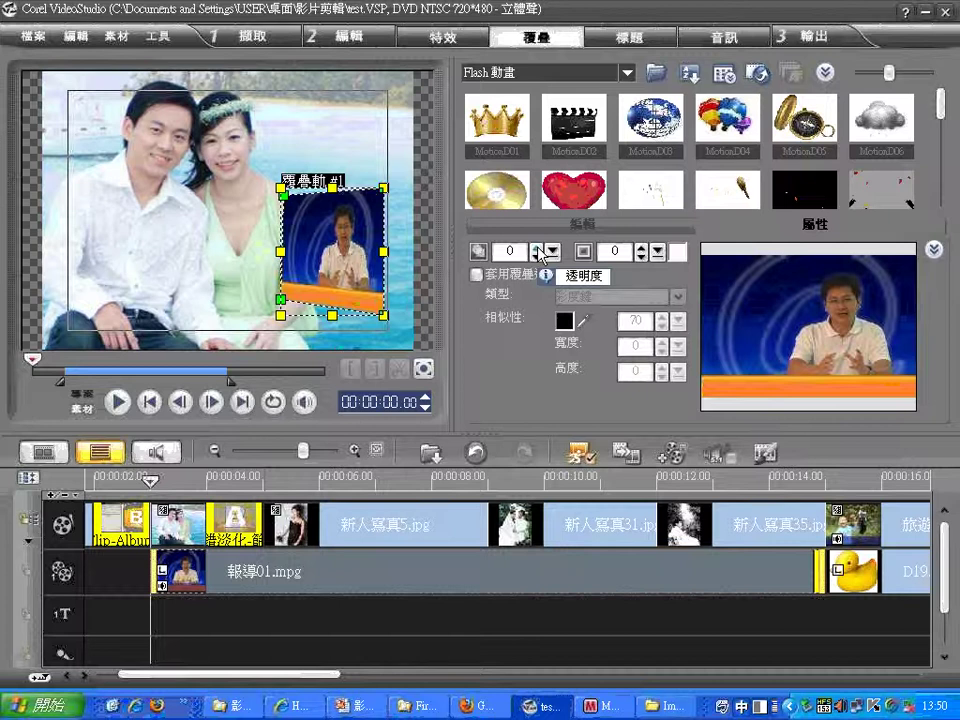
left_click(641, 248)
left_click(641, 248)
left_click(641, 248)
left_click(641, 248)
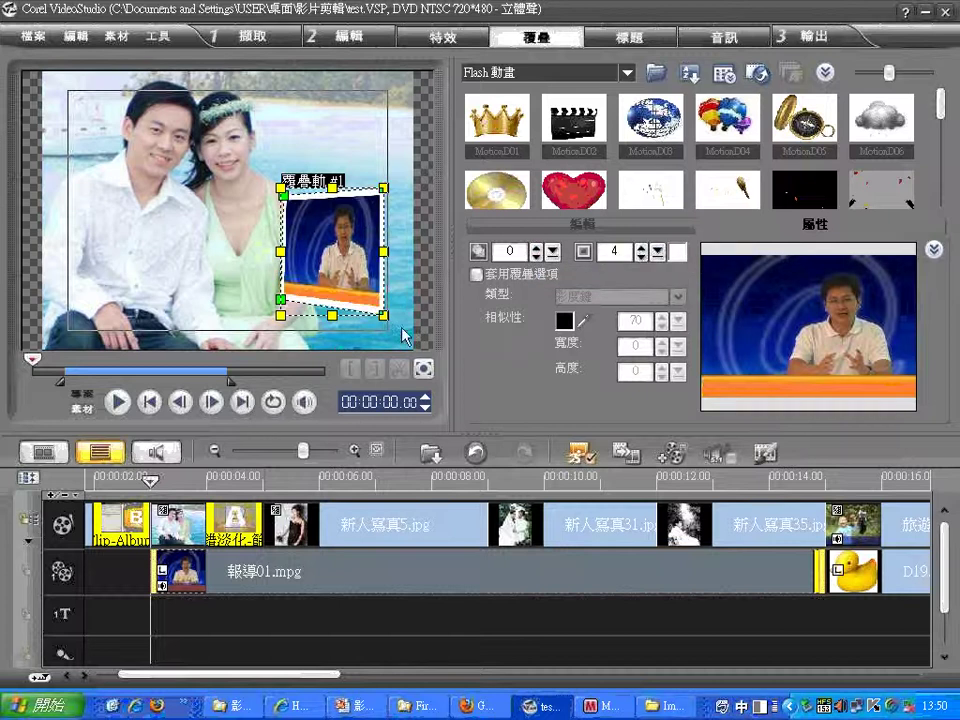
Scrub the timeline just before the 4-second mark to preview the bordered 報導01.mpg overlay
left_click(290, 530)
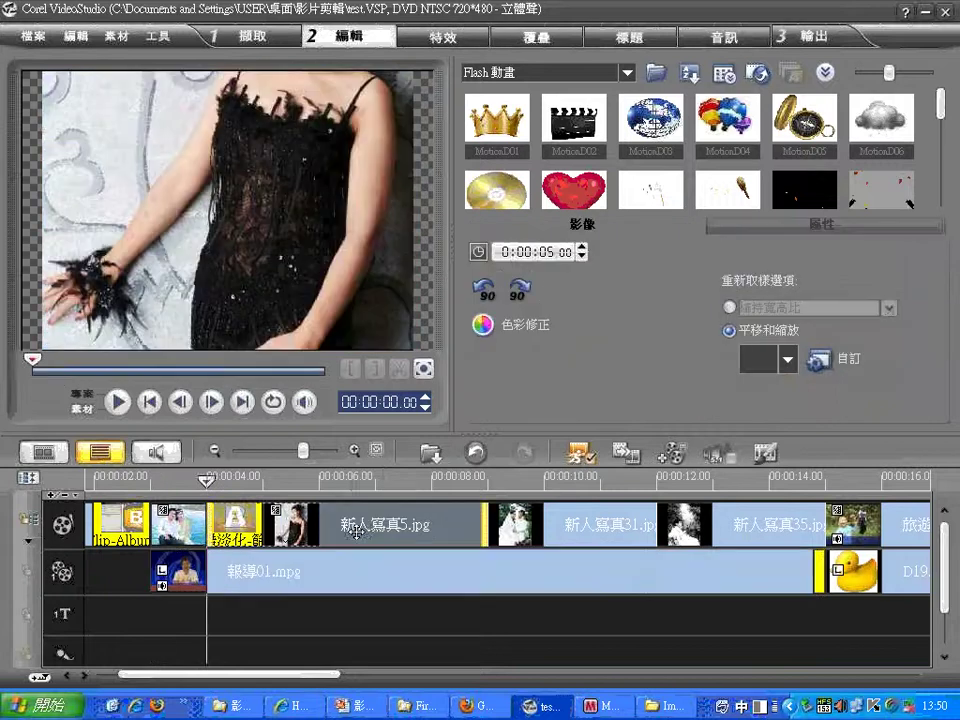
left_click(188, 479)
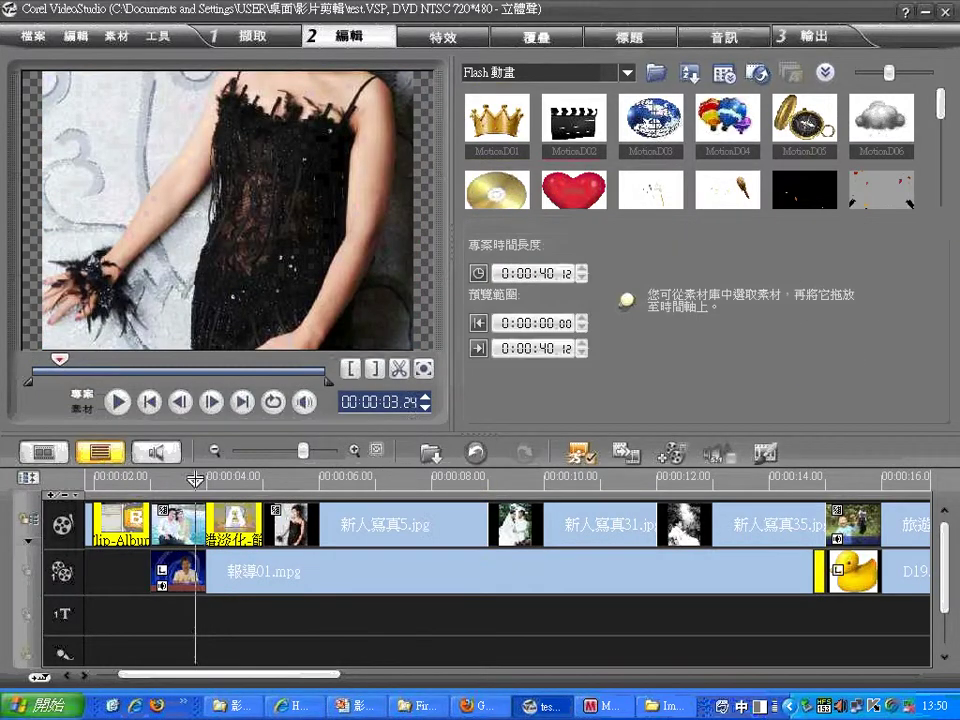
left_click_drag(188, 479, 199, 479)
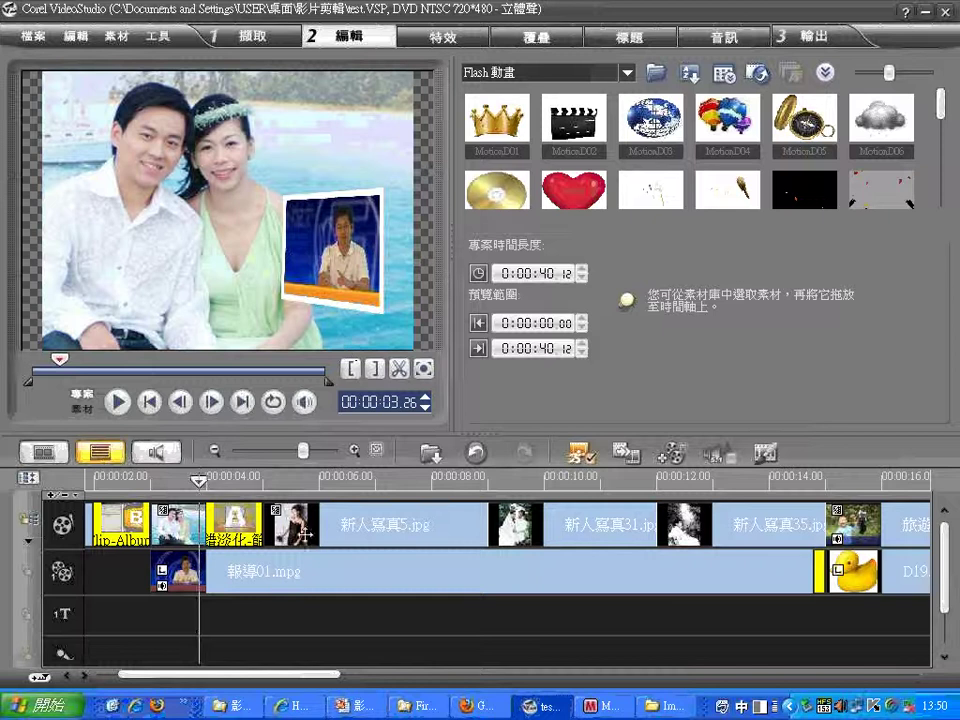
left_click(295, 572)
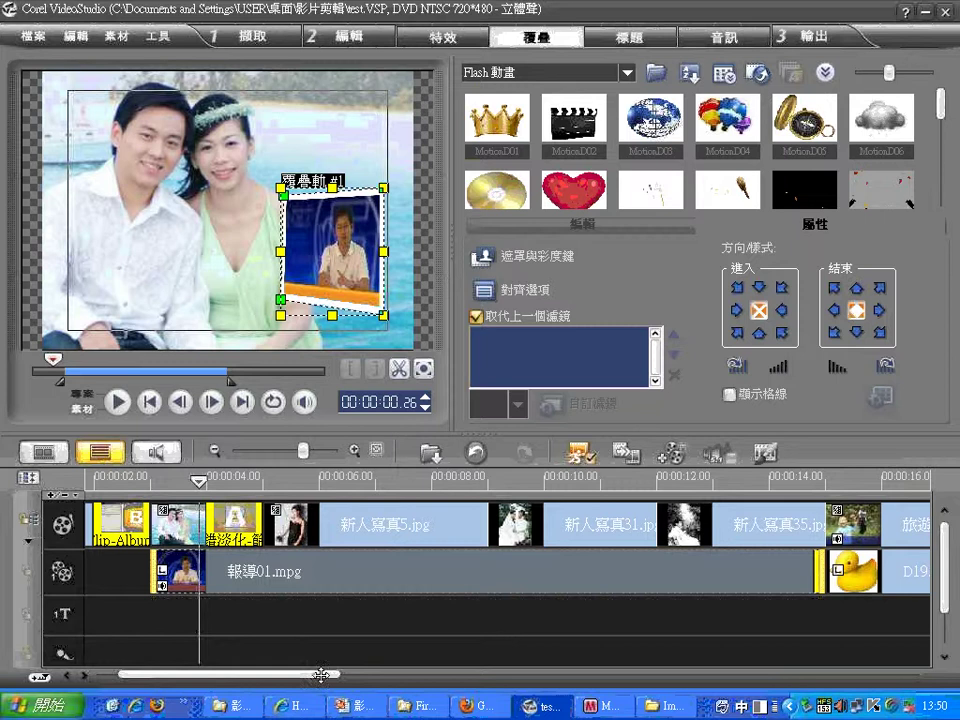
Shrink the MotionD01.swf crown overlay and position it on the boy's head
left_click(491, 675)
left_click(491, 675)
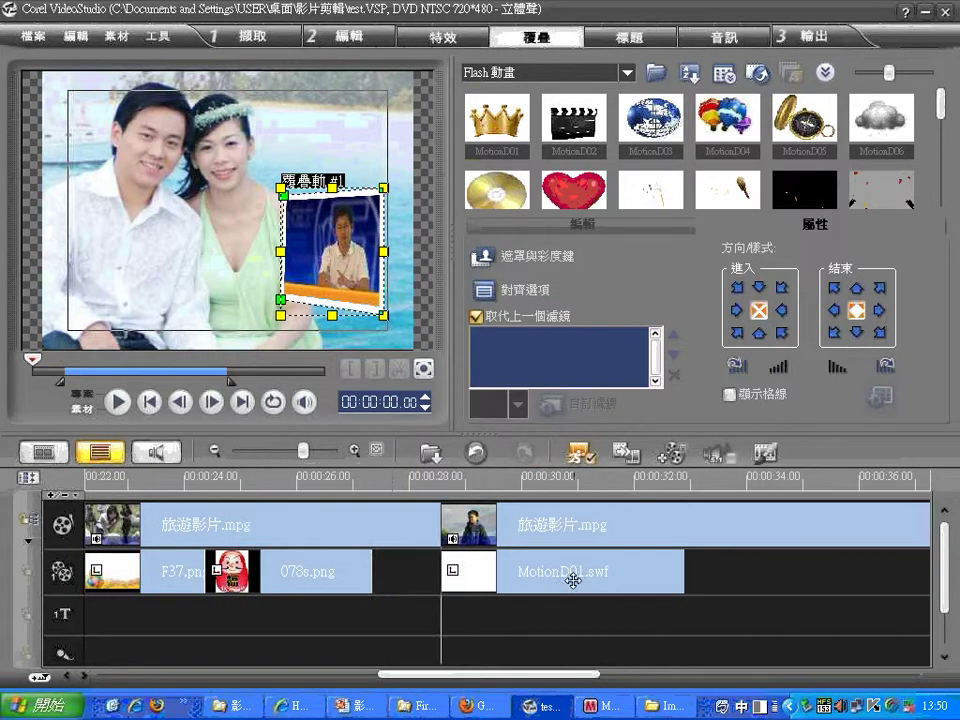
left_click(528, 563)
left_click_drag(137, 266, 211, 197)
left_click_drag(311, 156, 270, 147)
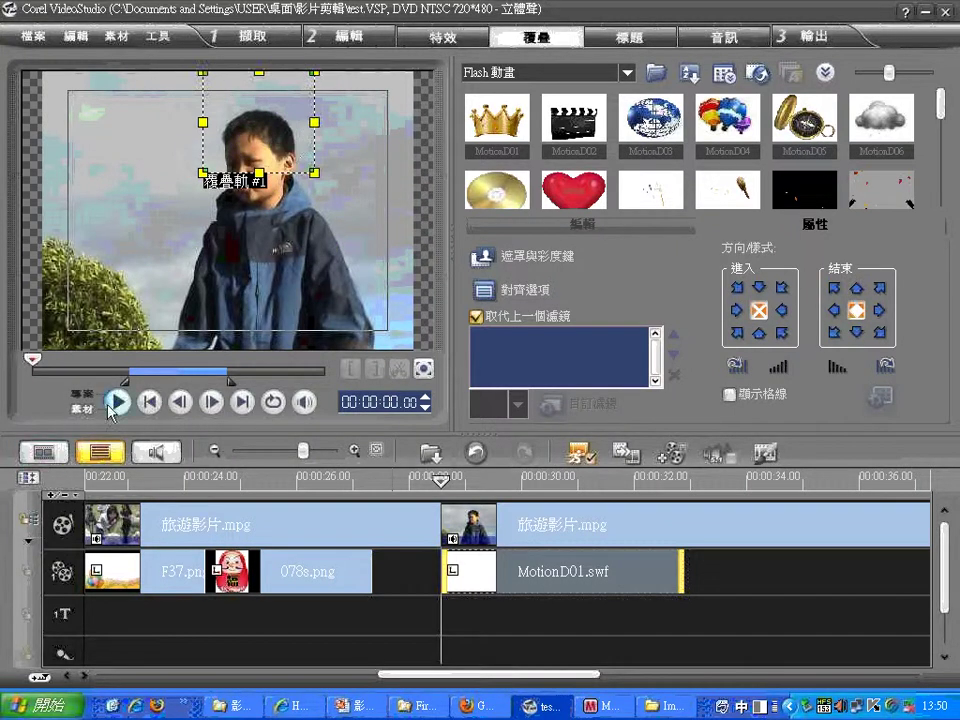
Play back the crown overlay and move it slightly up and to the right over the boy's head
left_click(118, 402)
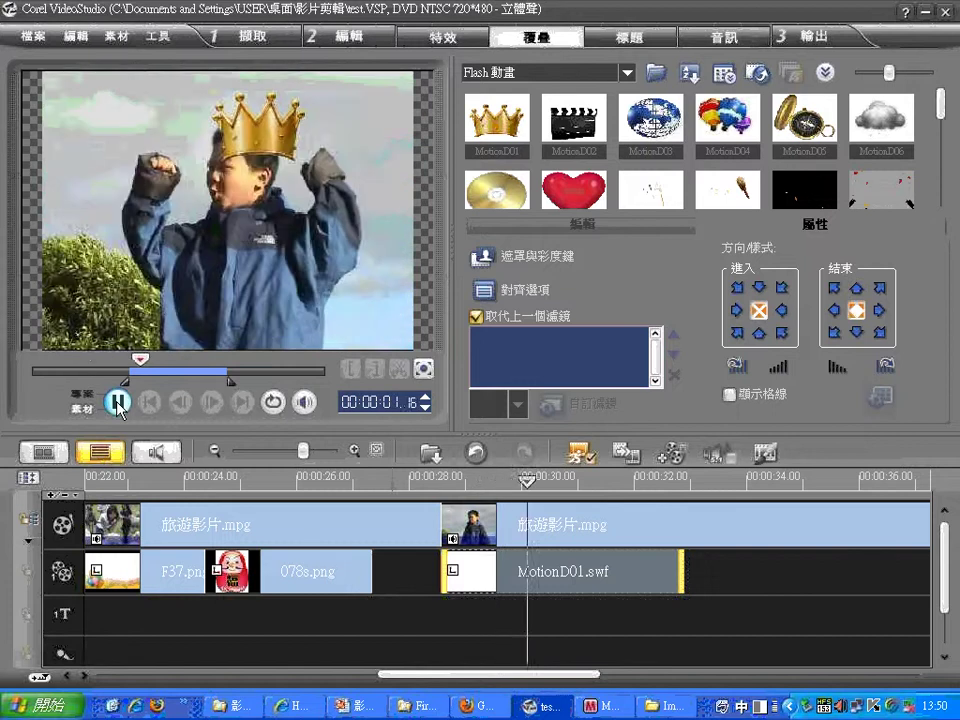
left_click(118, 402)
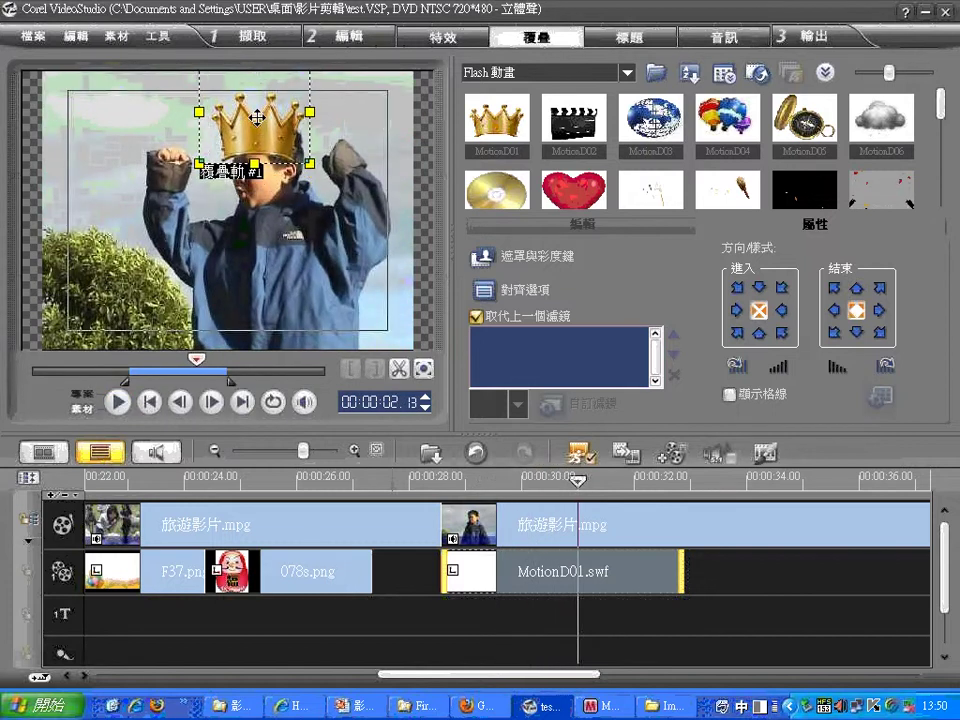
left_click_drag(257, 116, 268, 110)
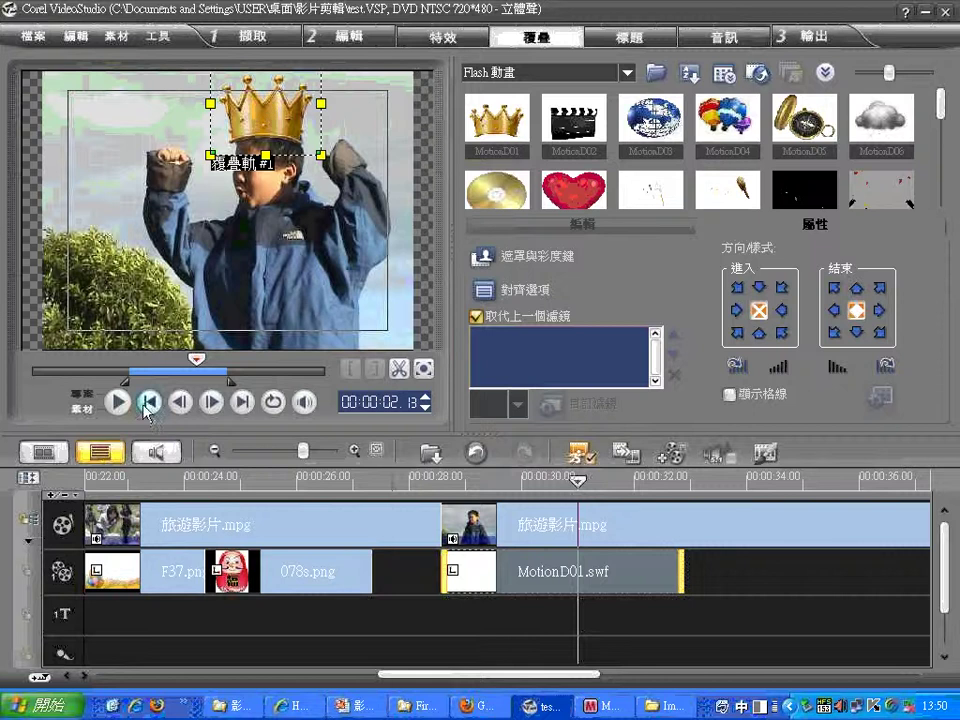
left_click(118, 402)
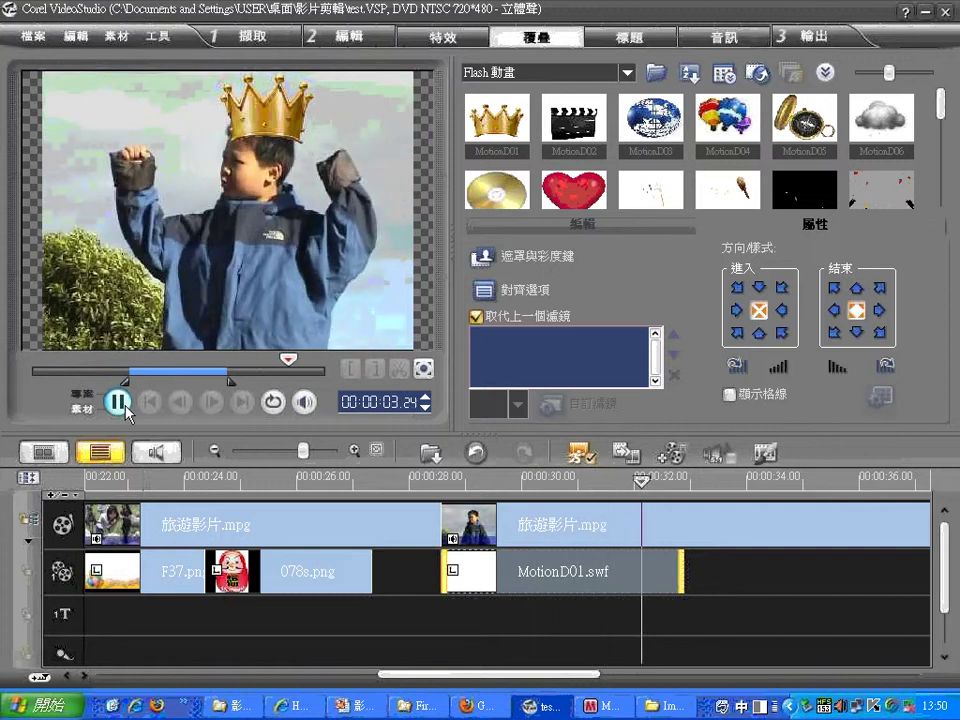
left_click(124, 406)
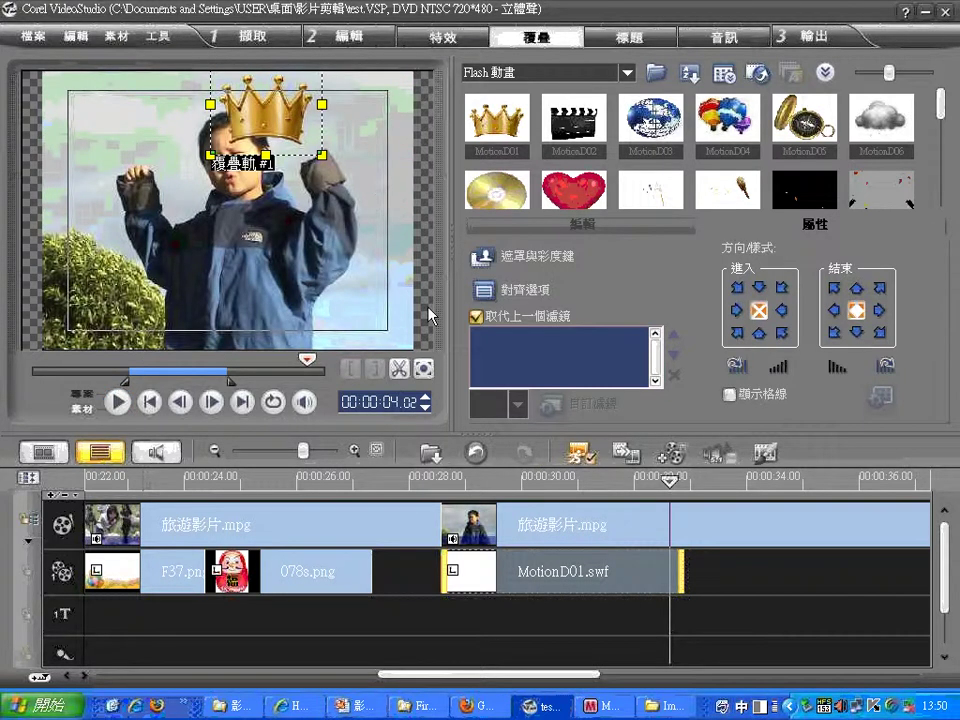
Replace the crown overlay with the MotionD10 club animation at 00:00:28.17, positioned over the boy's head, and play it back
key("Delete")
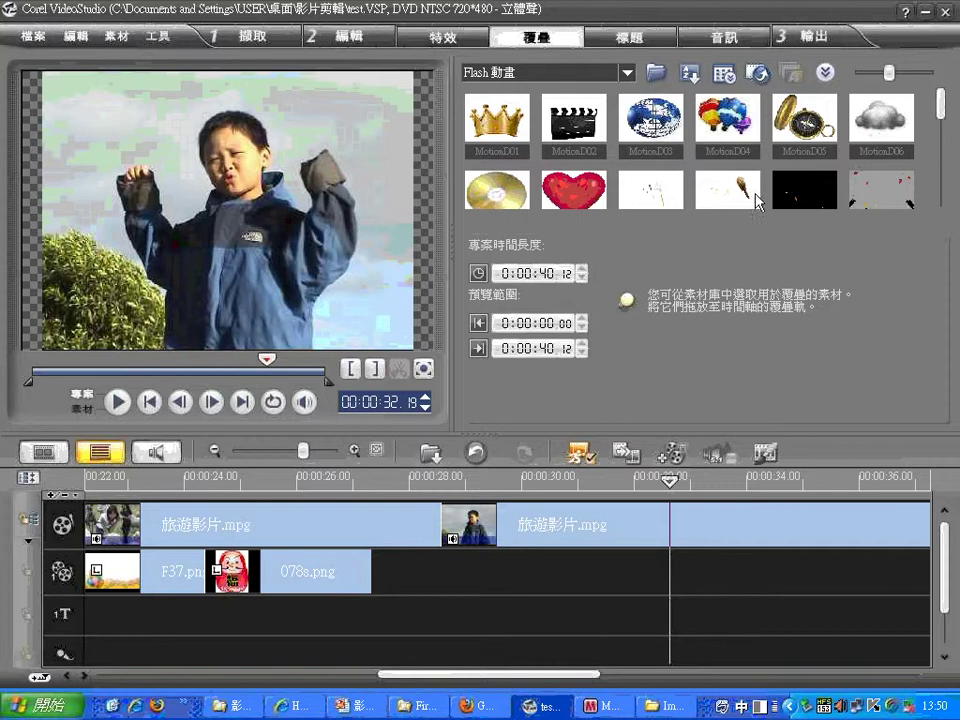
left_click_drag(749, 195, 446, 579)
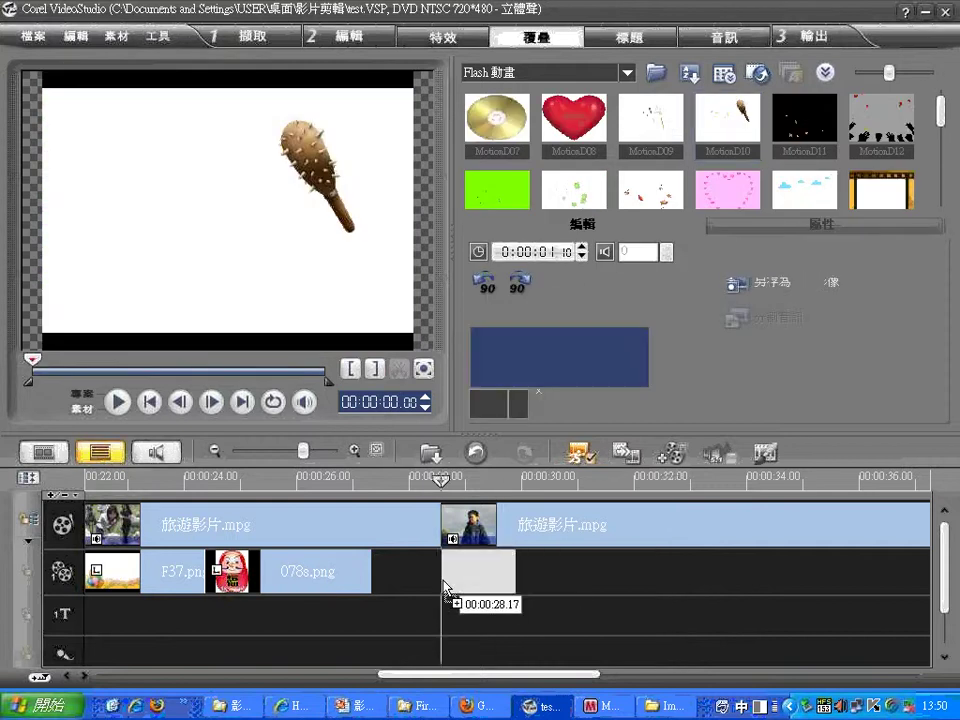
left_click_drag(286, 204, 322, 117)
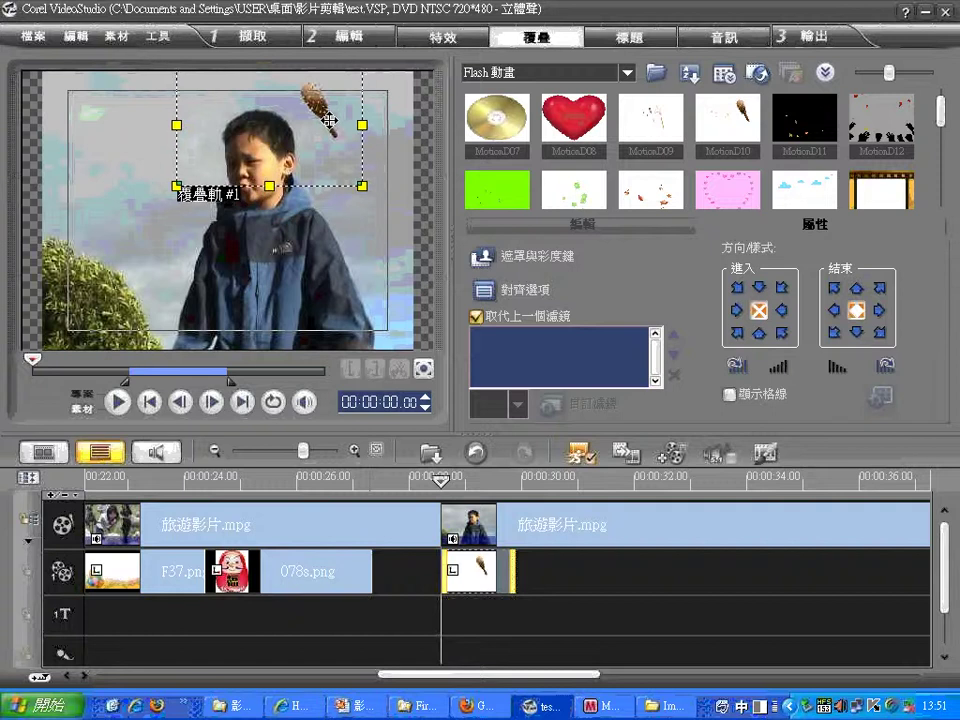
left_click(118, 401)
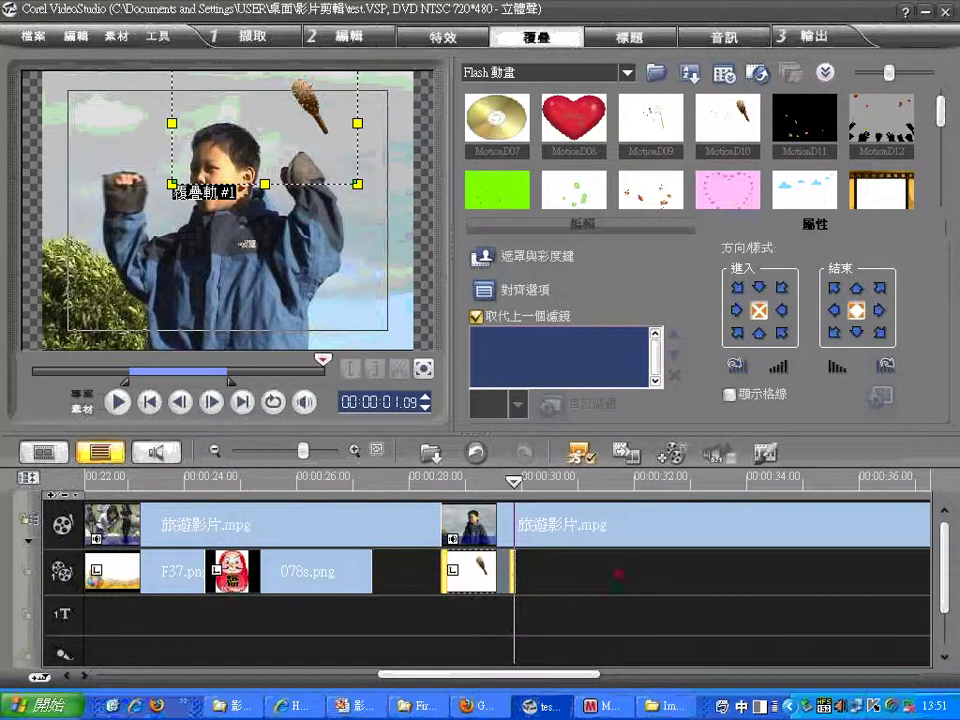
left_click_drag(575, 566, 524, 588)
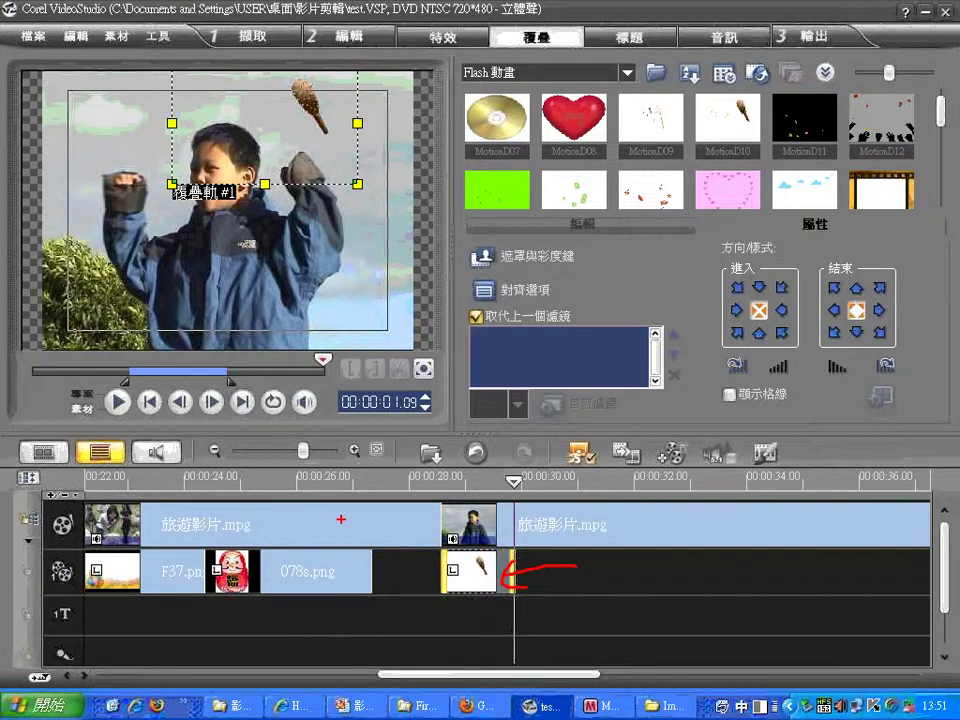
key("Escape")
left_click(386, 525)
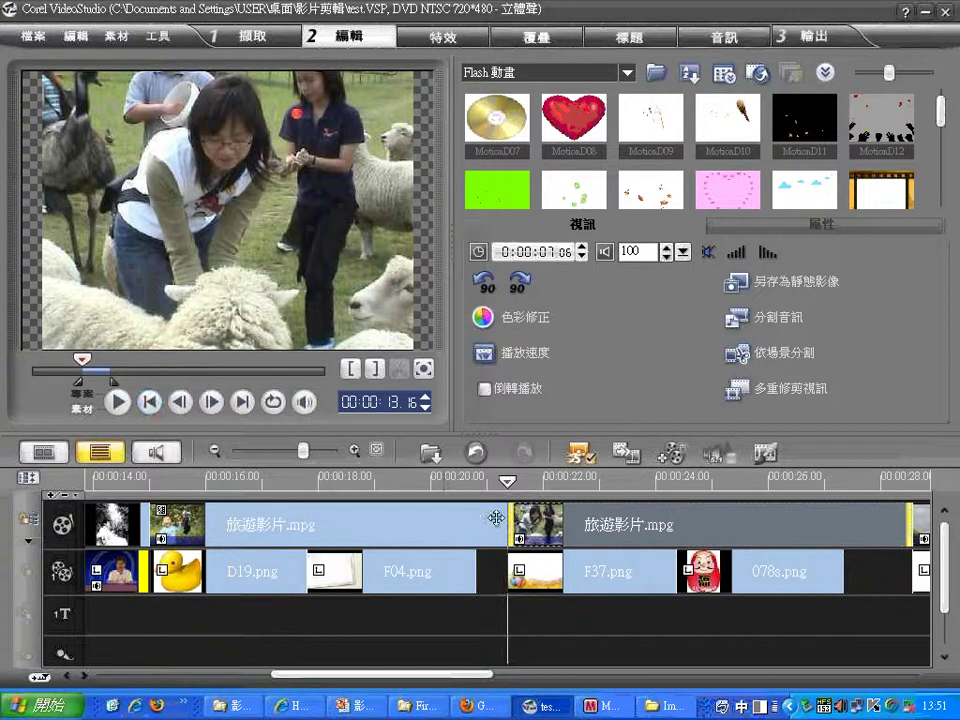
left_click_drag(448, 673, 551, 672)
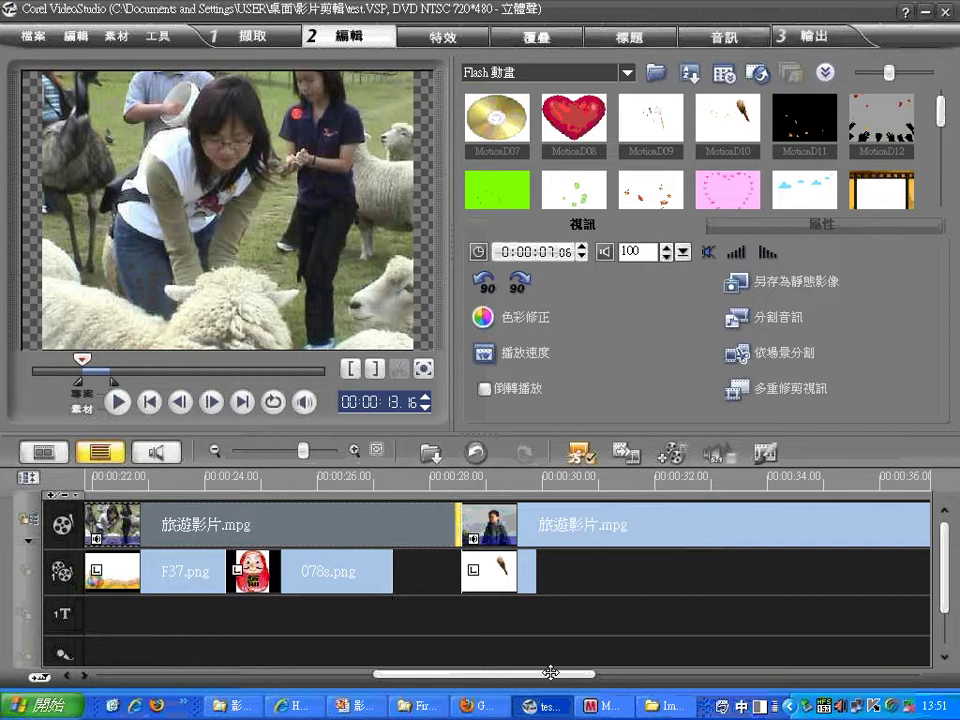
Try to extend the MotionD10 club clip beyond its original length on the overlay track
left_click(510, 570)
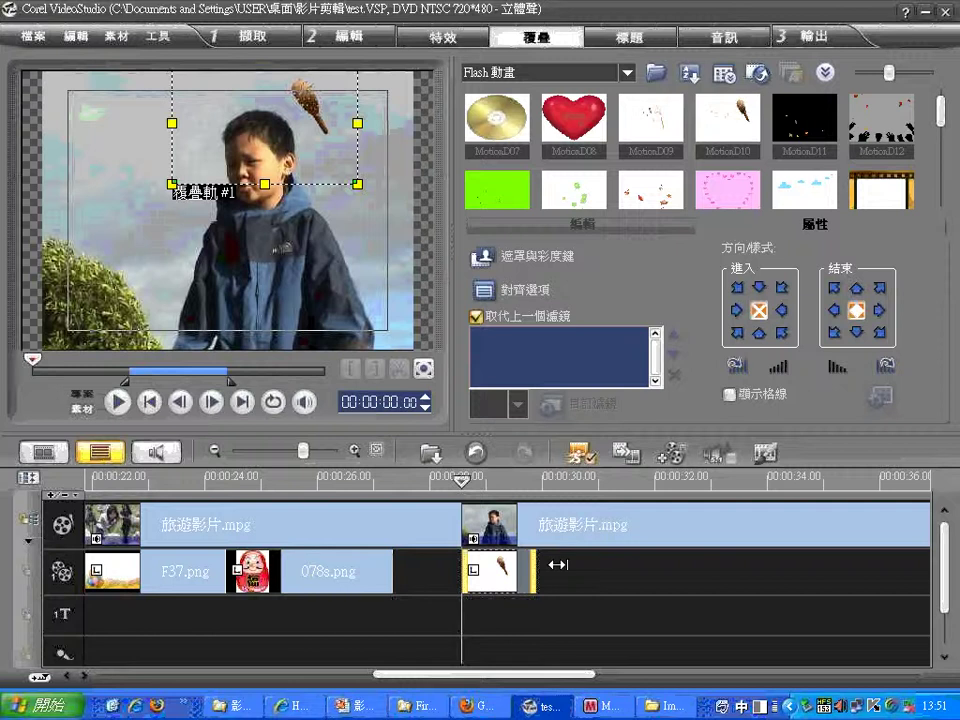
left_click_drag(534, 566, 635, 563)
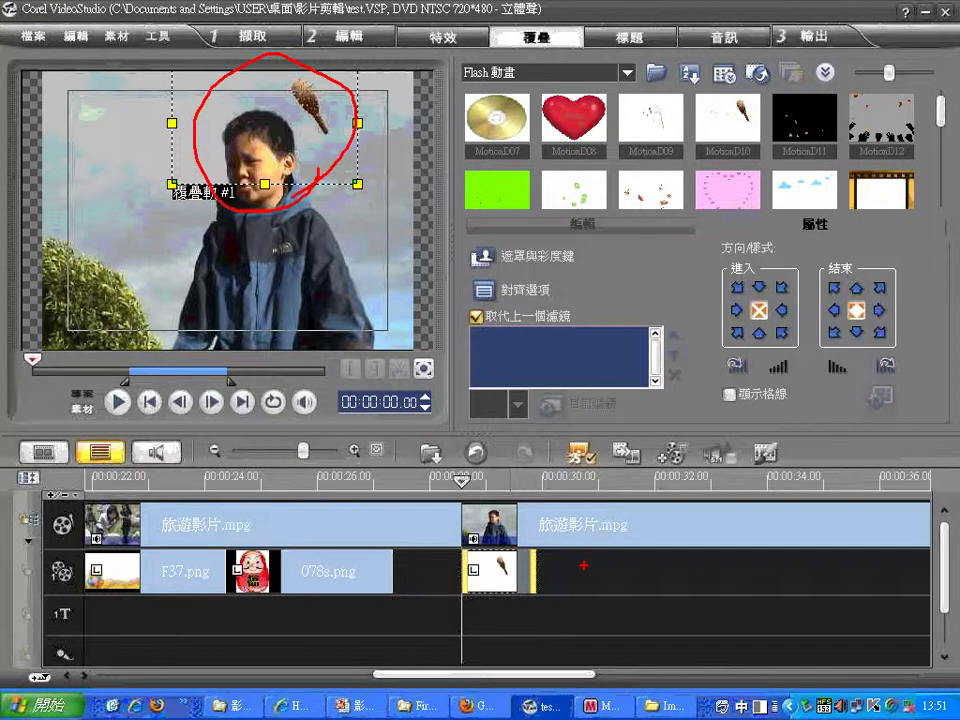
mouse_move(580, 562)
left_mouse_down()
mouse_move(563, 566)
mouse_move(588, 549)
mouse_move(609, 558)
left_mouse_up()
mouse_move(530, 510)
left_mouse_down()
mouse_move(468, 590)
mouse_move(560, 655)
mouse_move(630, 525)
left_mouse_up()
mouse_move(750, 100)
left_mouse_down()
mouse_move(748, 160)
mouse_move(640, 532)
mouse_move(655, 518)
left_mouse_up()
key("Escape")
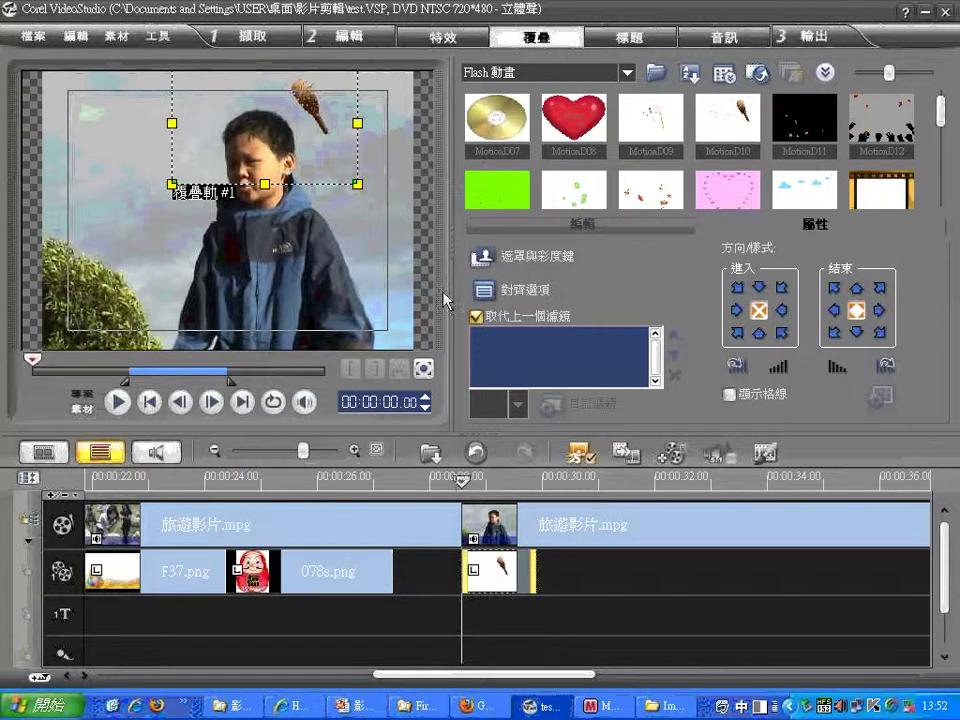
Store the club clip in the video library, place a second copy directly after the first, and scrub through it
left_click(473, 568)
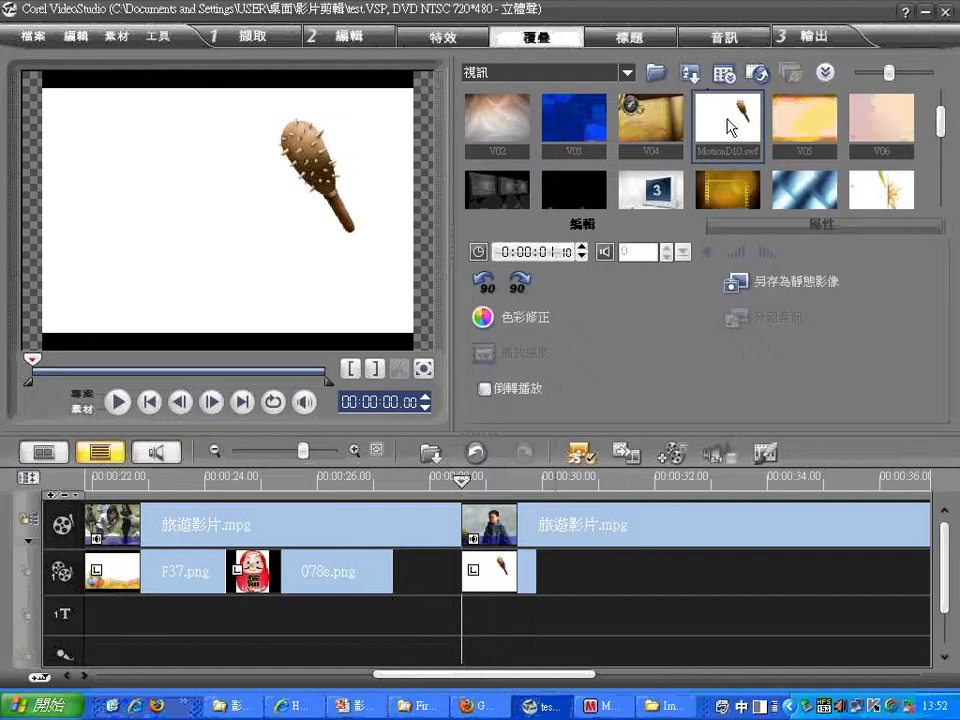
left_click_drag(731, 127, 546, 600)
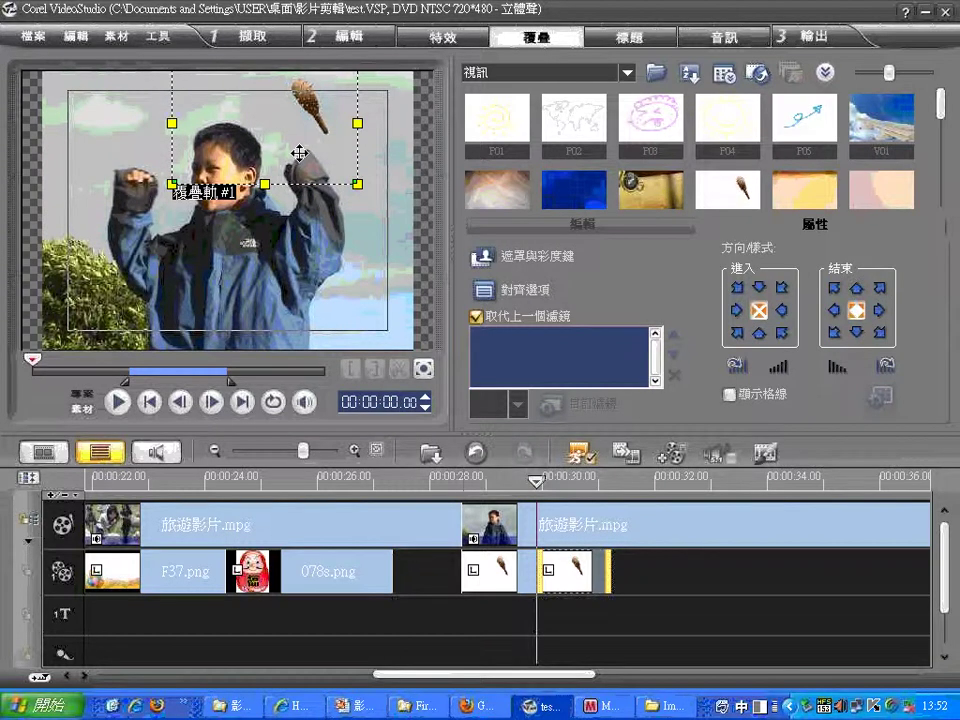
left_click(531, 478)
left_click_drag(531, 478, 599, 480)
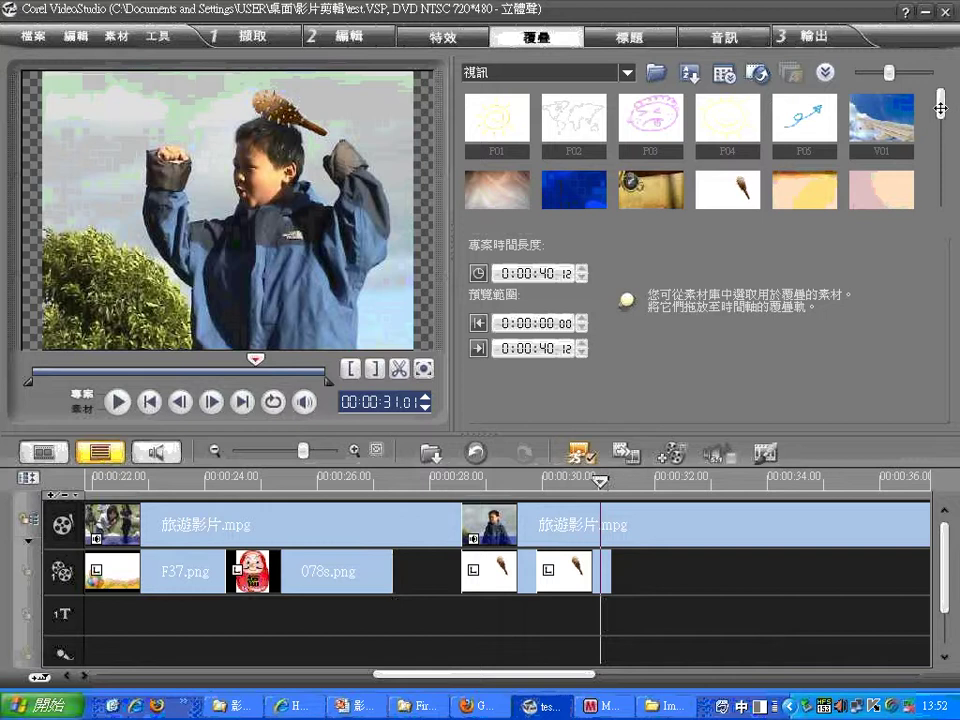
left_click(565, 570)
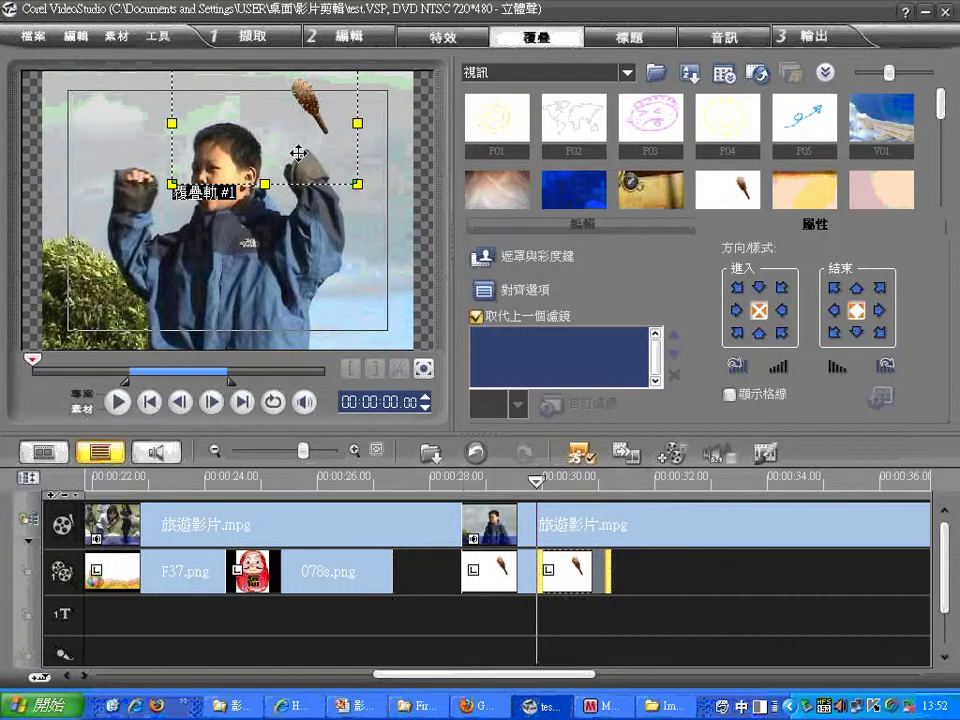
Add 藍幕影片.MOV from the video library to the overlay track at 00:00:31.07, directly after the second club clip
left_click(940, 110)
mouse_move(940, 110)
left_mouse_down()
mouse_move(935, 178)
mouse_move(936, 101)
left_mouse_up()
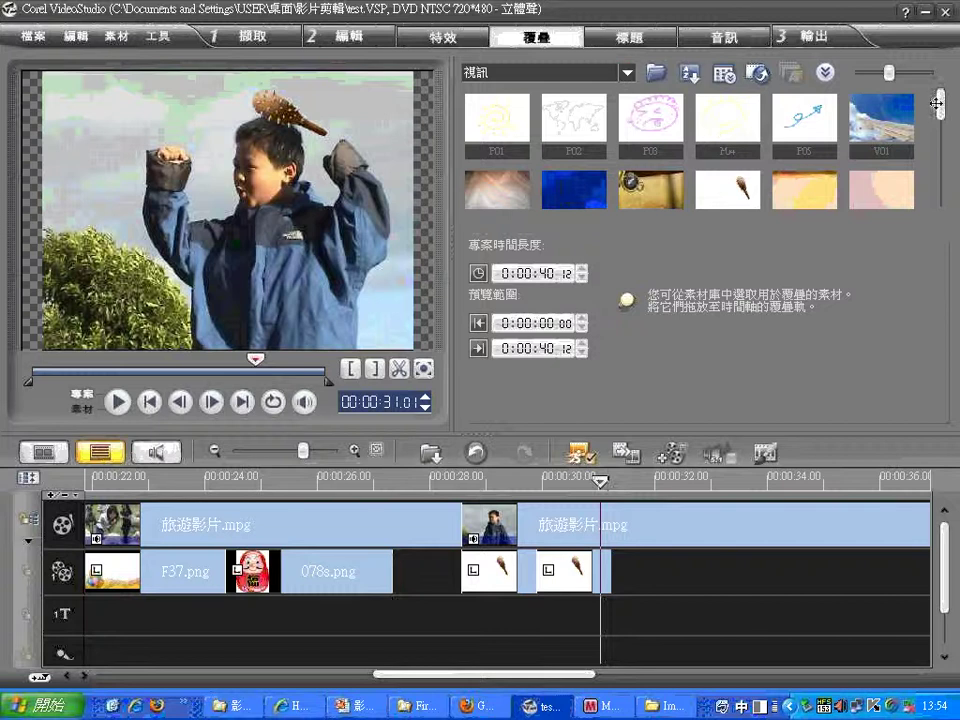
left_click_drag(940, 104, 938, 174)
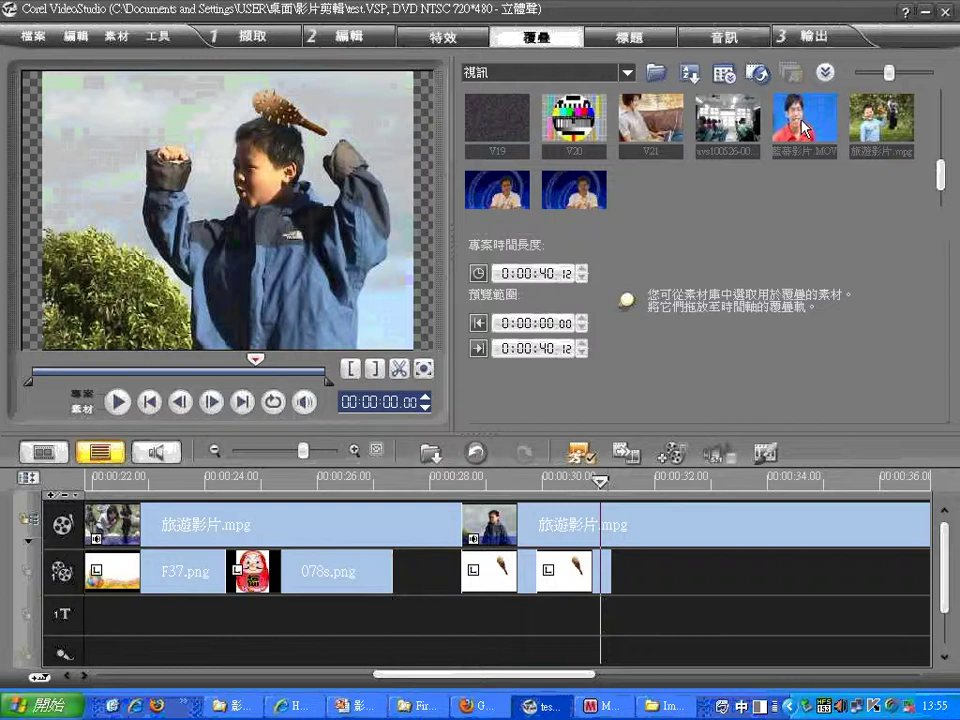
left_click(803, 118)
left_click_drag(803, 118, 619, 570)
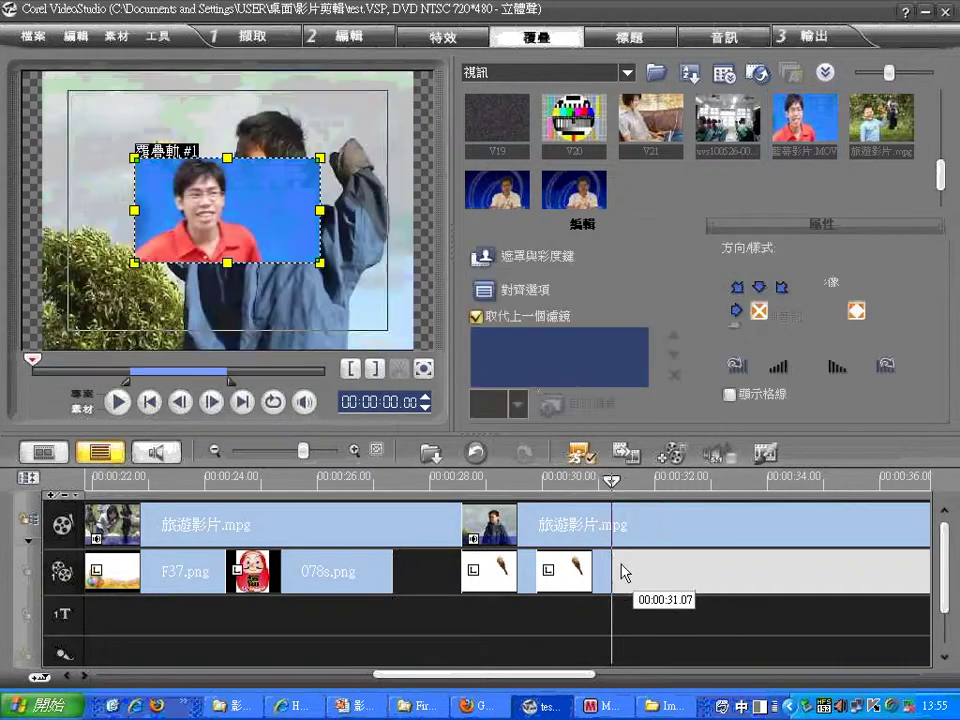
Move the blue-screen overlay toward the frame's upper-left corner, enlarge it, and fit it to the whole screen (顯示全圖)
left_click_drag(246, 191, 208, 143)
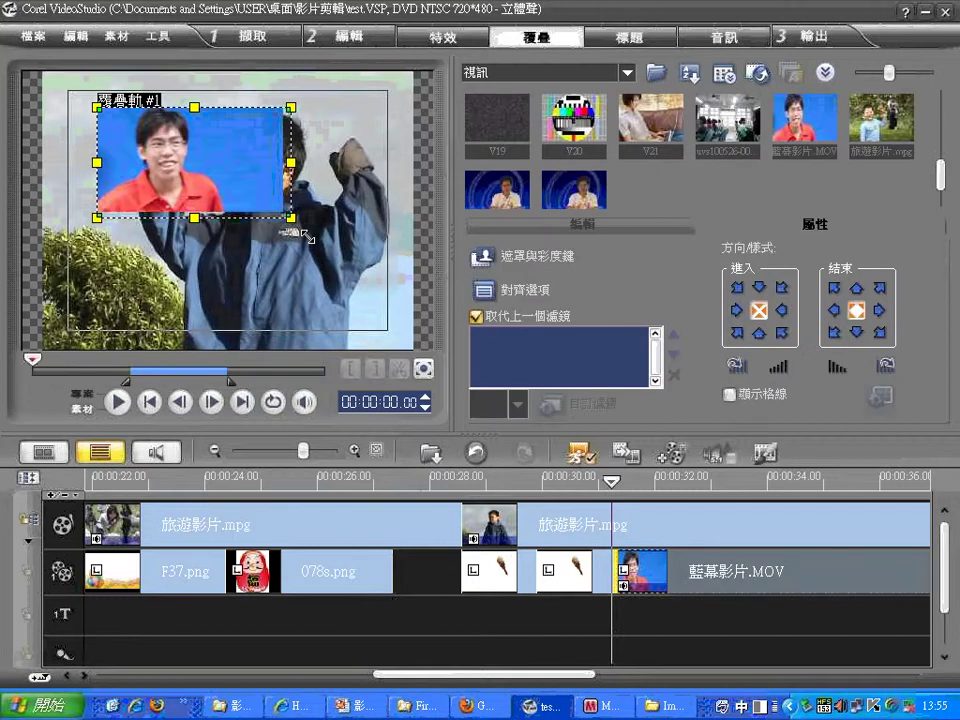
left_click_drag(285, 210, 316, 248)
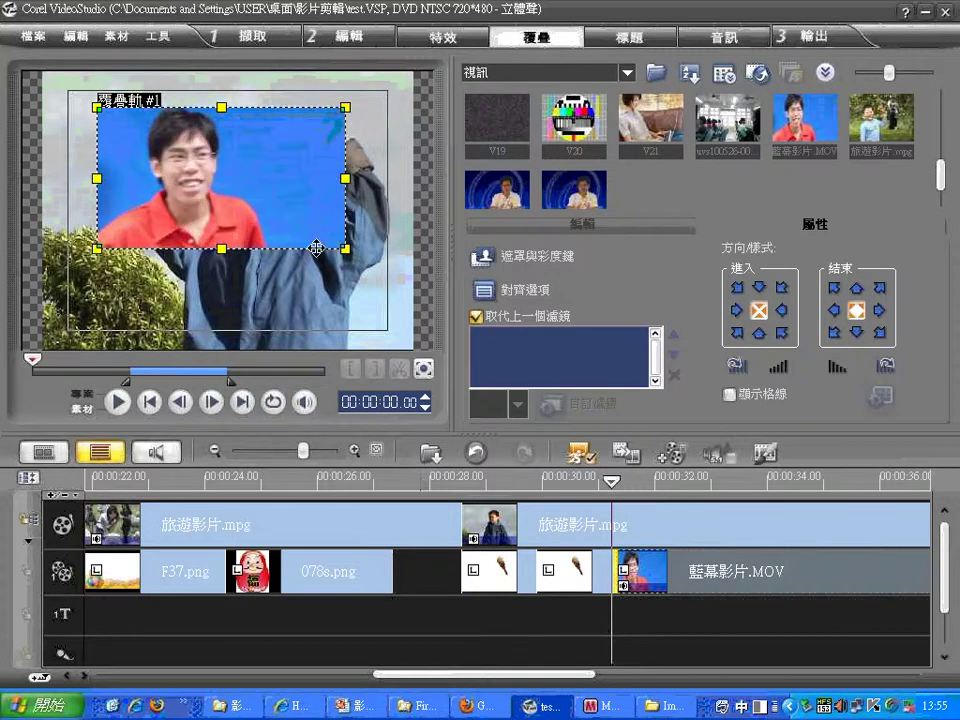
right_click(250, 176)
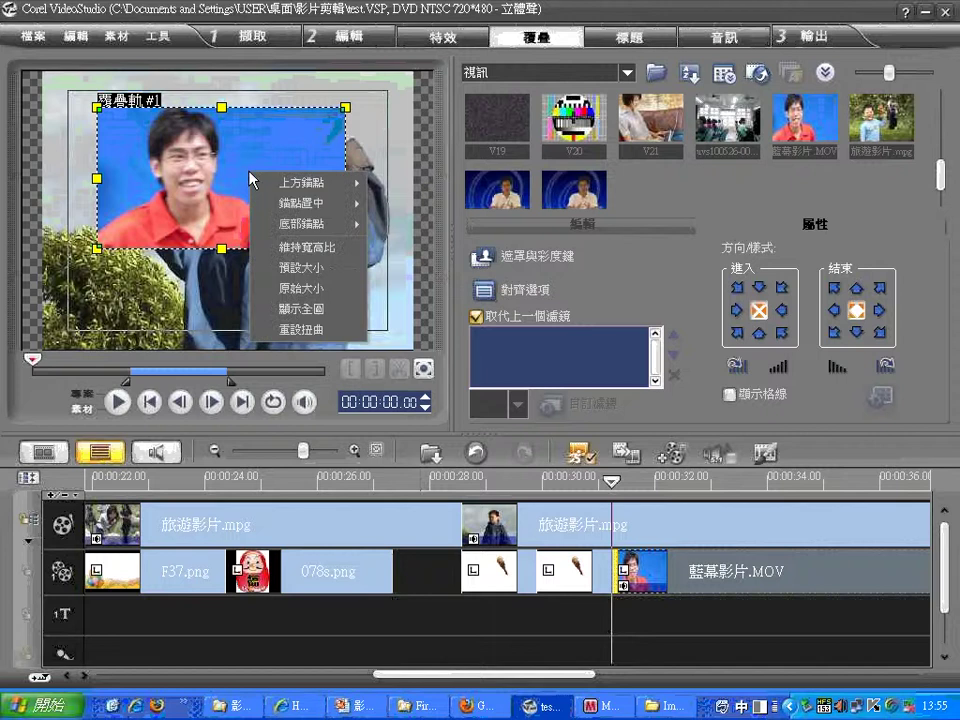
left_click(306, 310)
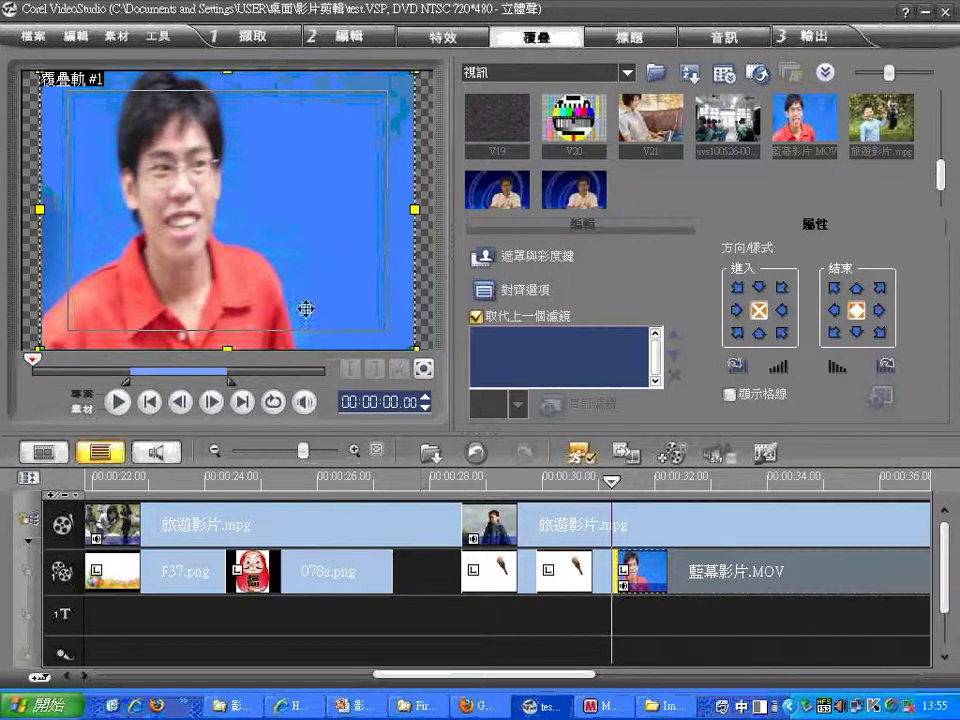
Compare the blue-screen overlay's original size (原始大小) with its default size (預設大小), finishing with the original size
right_click(277, 184)
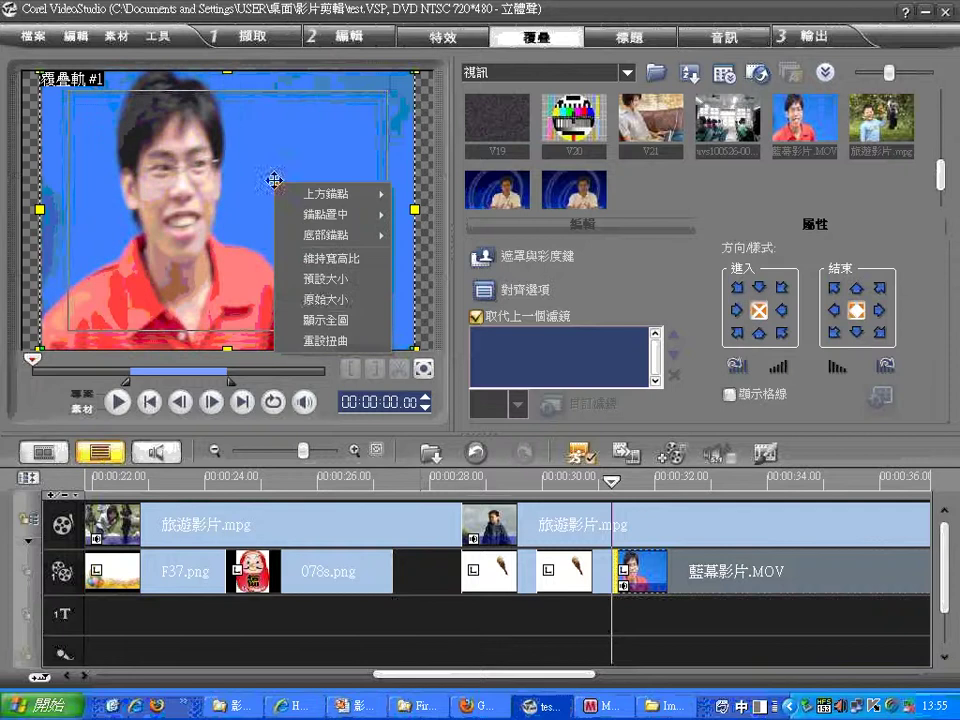
left_click(325, 299)
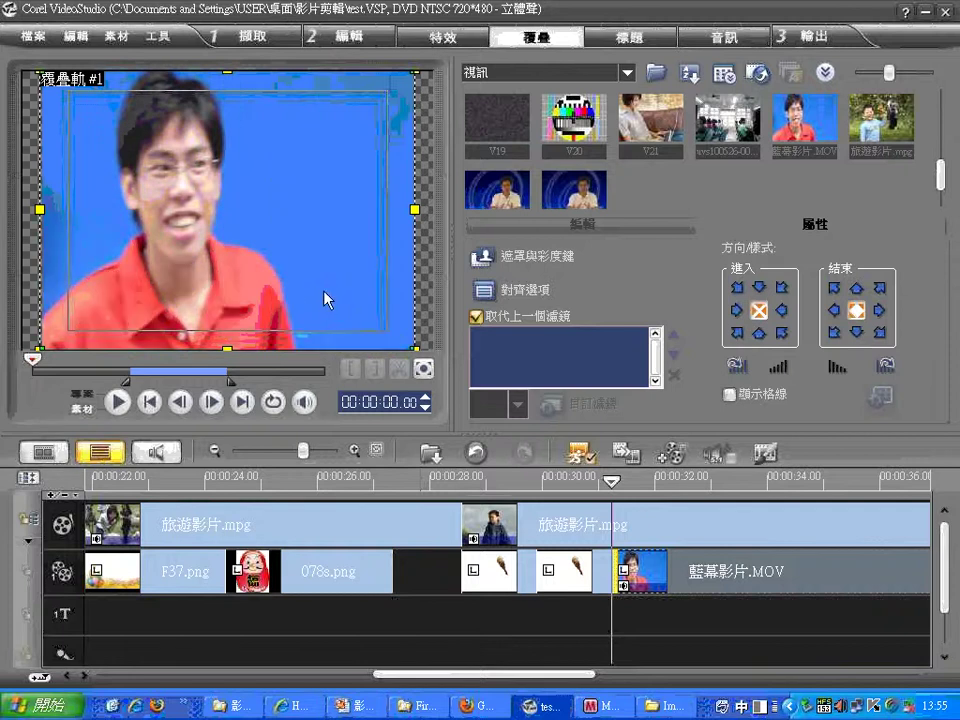
right_click(254, 179)
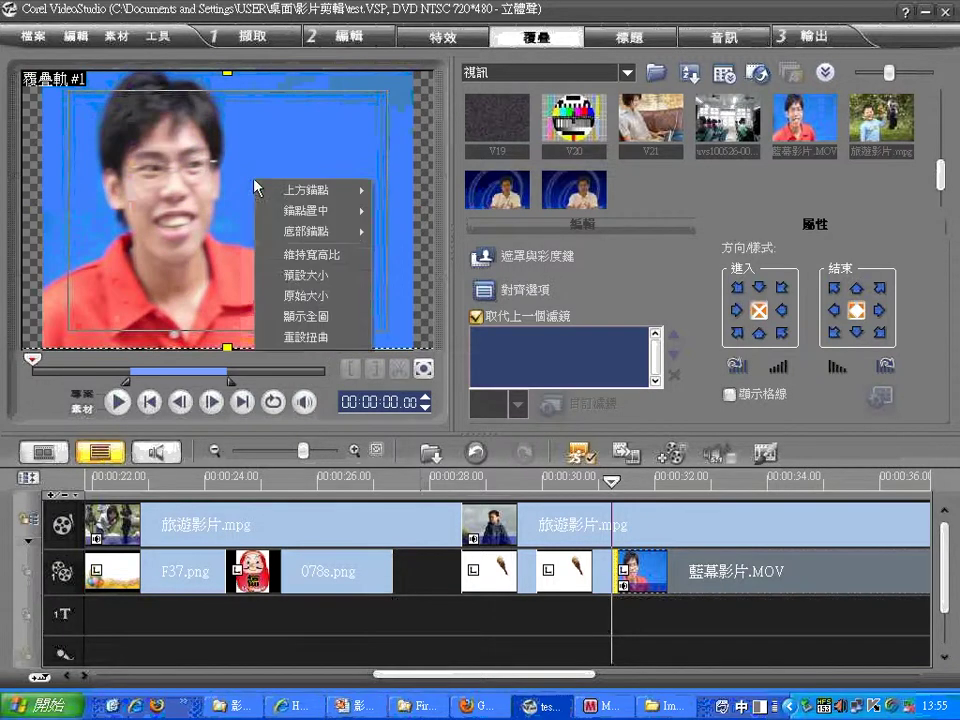
left_click(312, 292)
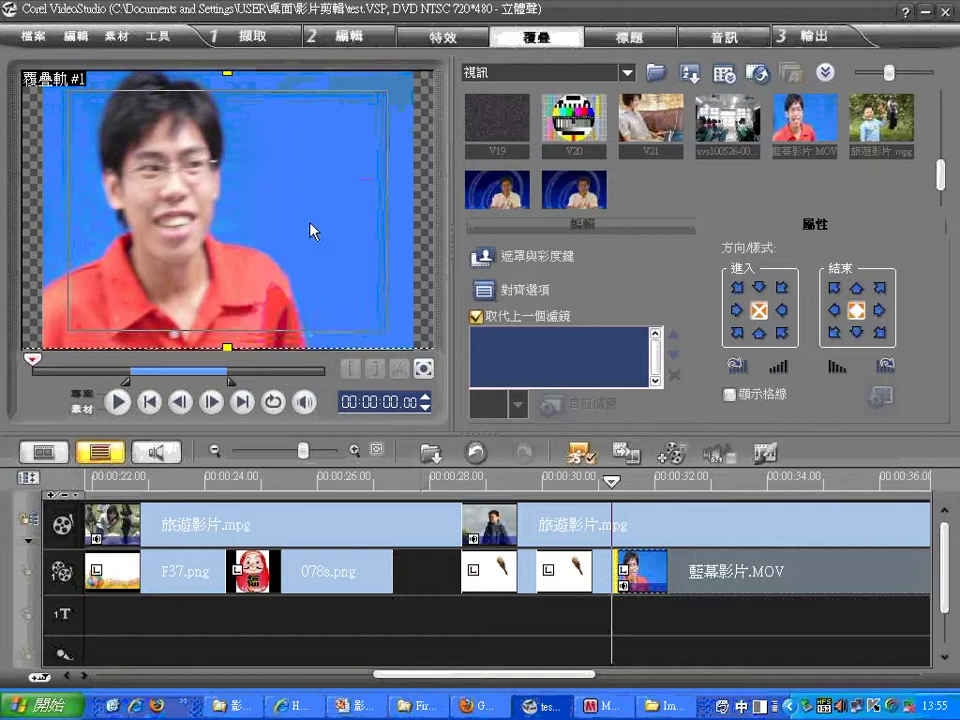
right_click(313, 229)
left_click(343, 300)
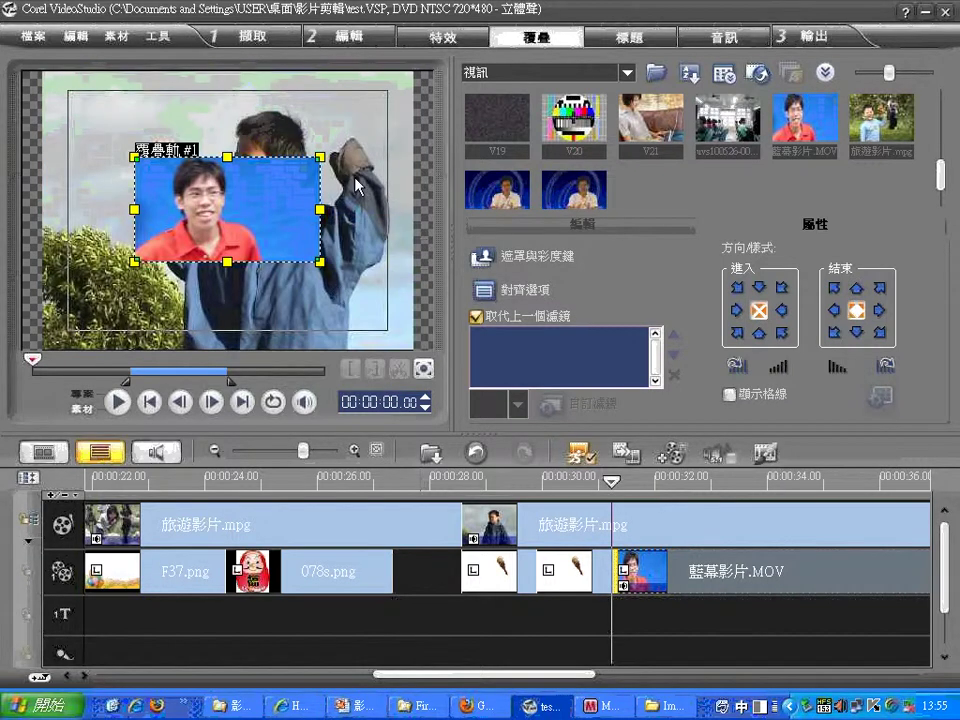
right_click(278, 213)
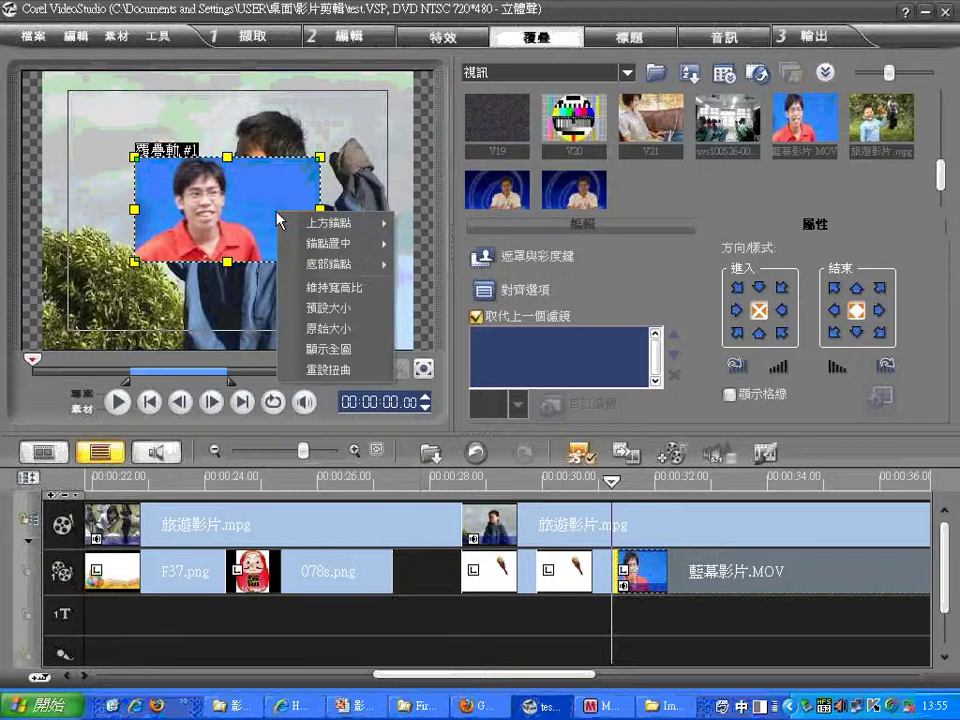
left_click(316, 328)
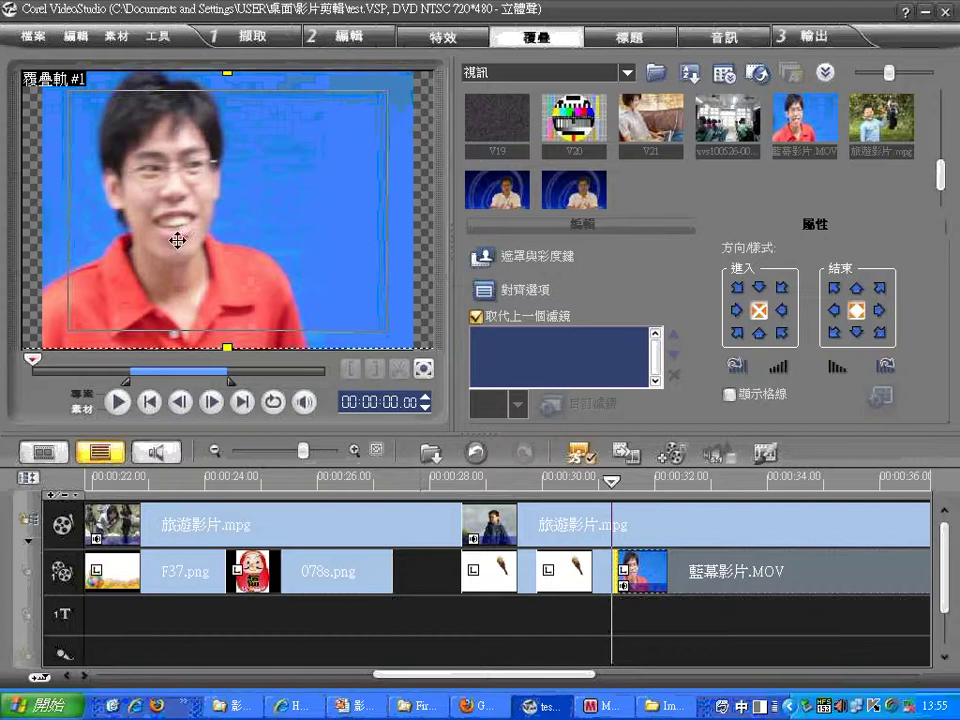
Key out the overlay's blue background by enabling 套用覆疊選項 with type 彩度鍵, and scrub the clip to 00:00:01.00
left_click(511, 259)
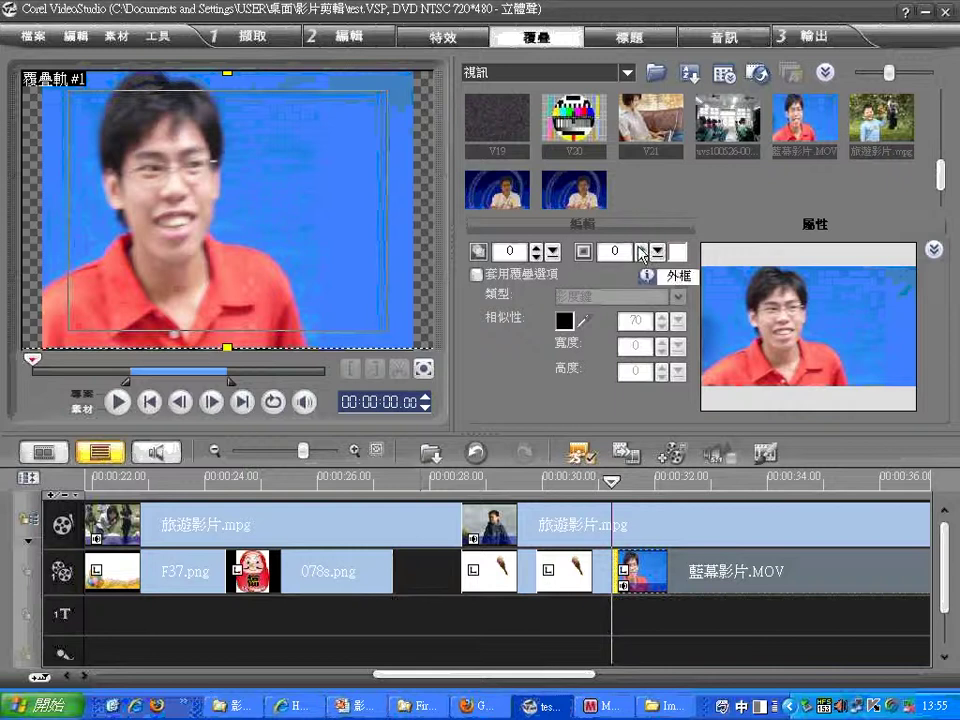
left_click(476, 273)
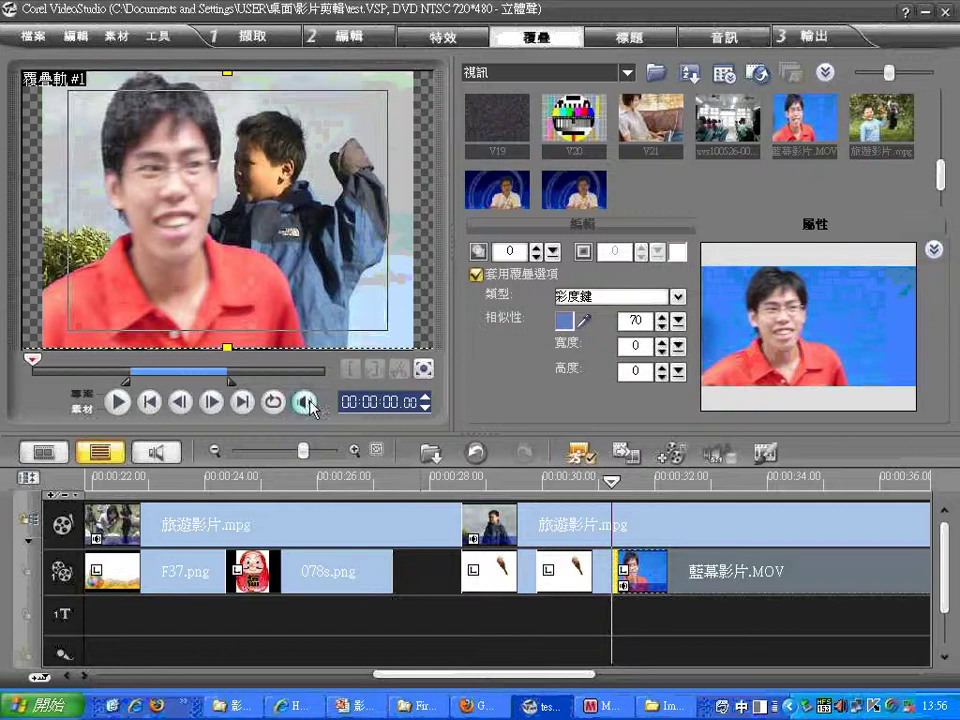
left_click_drag(32, 359, 54, 365)
left_click(193, 275)
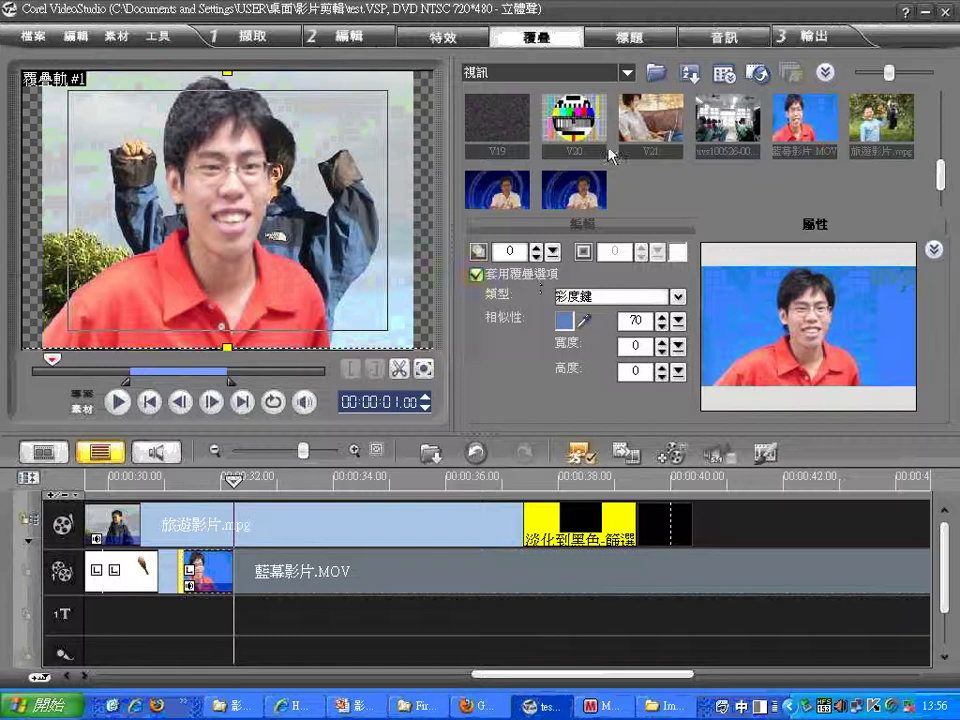
Change the overlay type to 遮罩畫格 with the ellipse mask, and place the clip at default size in the frame's lower-left corner
left_click(680, 298)
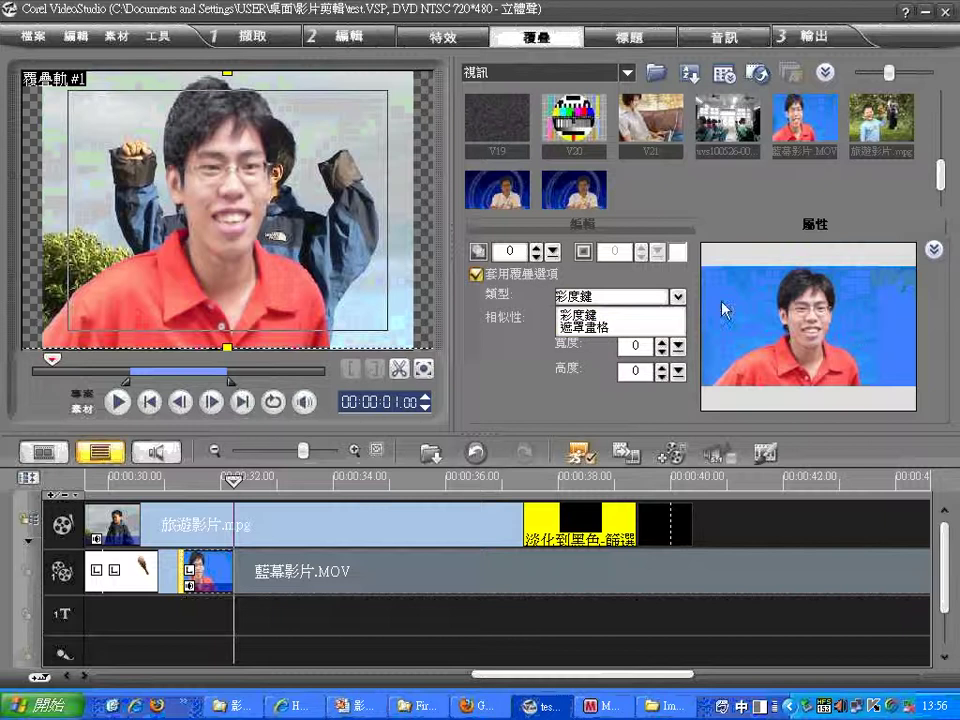
left_click(588, 327)
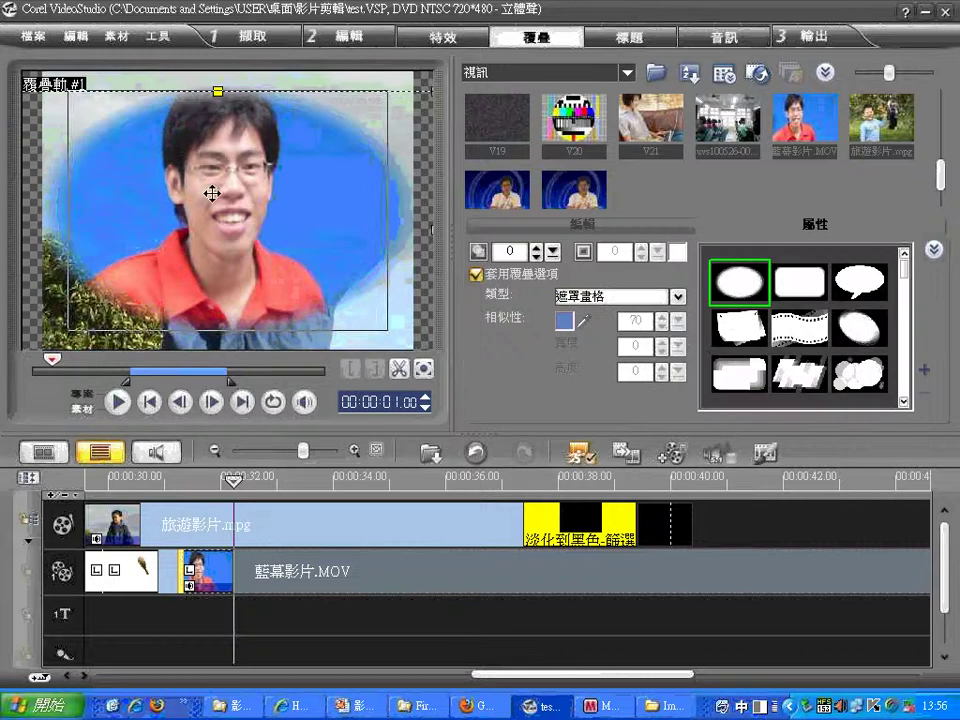
right_click(296, 178)
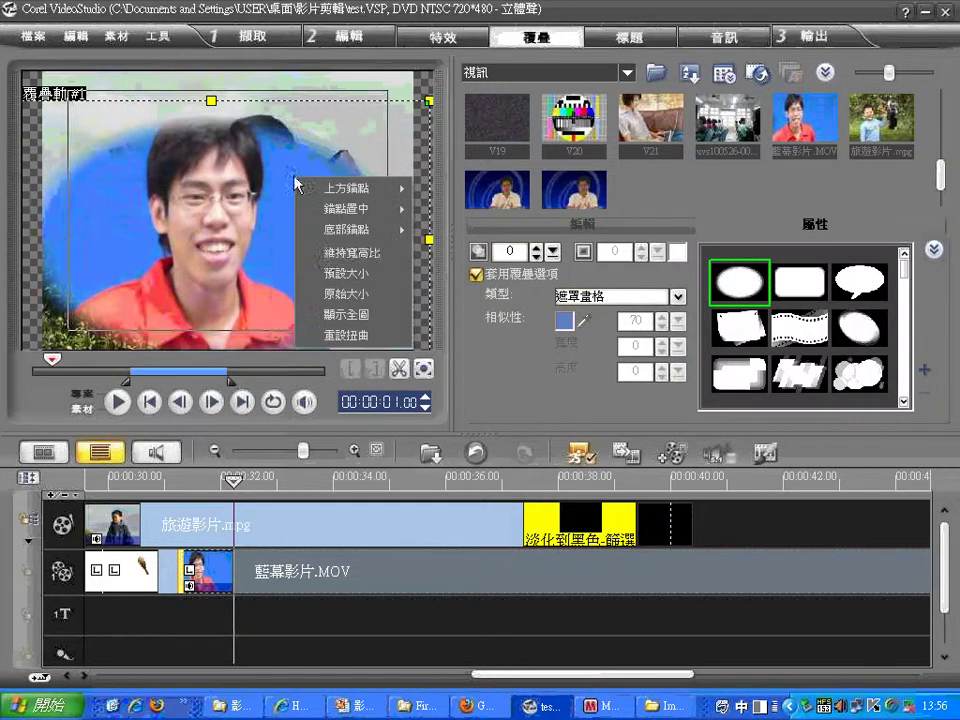
left_click(328, 256)
left_click_drag(215, 250, 175, 311)
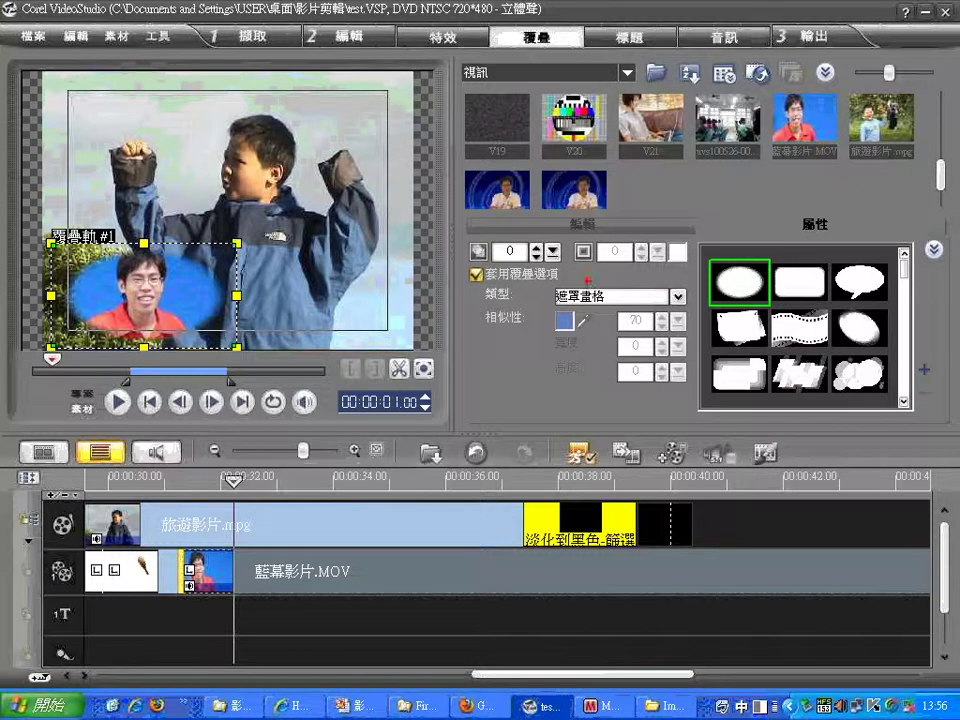
mouse_move(587, 279)
left_mouse_down()
mouse_move(575, 262)
mouse_move(610, 210)
mouse_move(726, 235)
mouse_move(620, 275)
left_mouse_up()
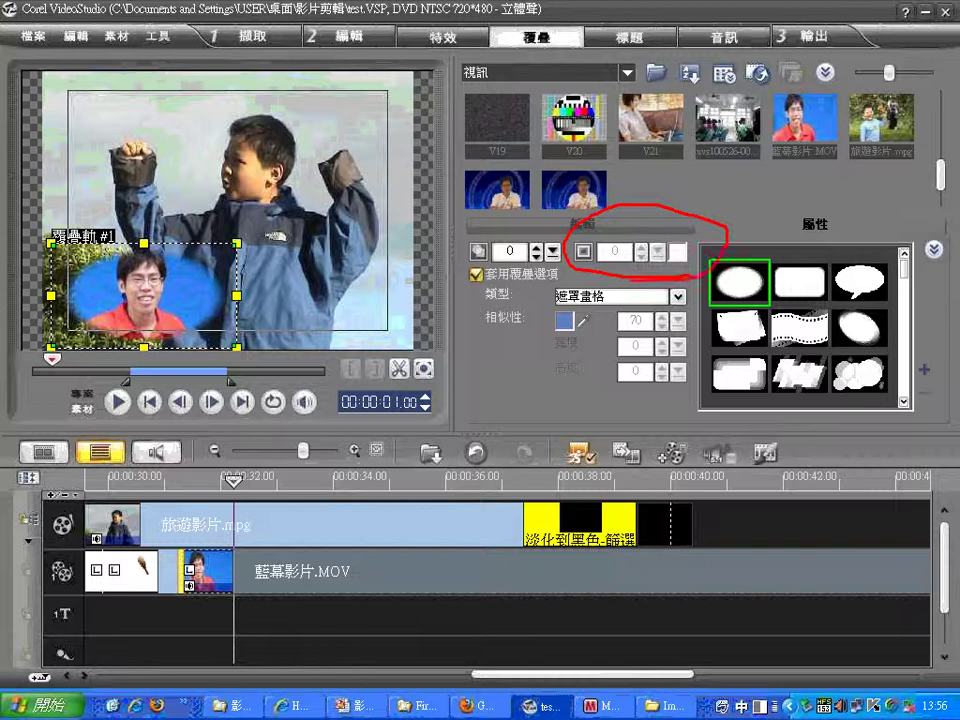
left_click_drag(697, 271, 718, 262)
mouse_move(620, 282)
left_mouse_down()
mouse_move(560, 318)
mouse_move(612, 322)
left_mouse_up()
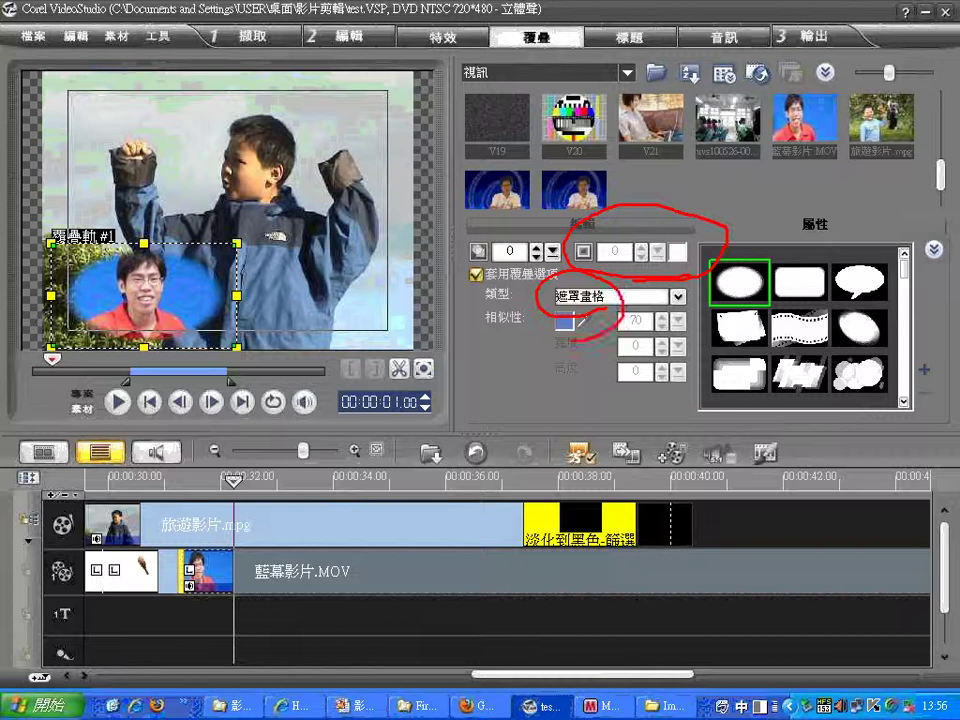
key("Escape")
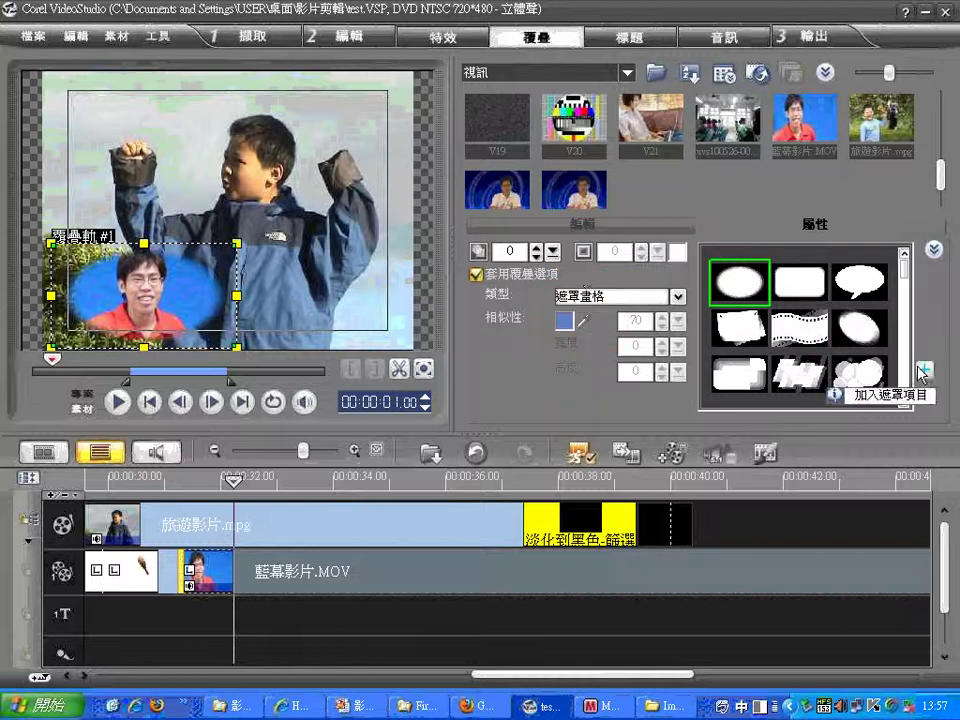
Look through the built-in masks, start adding a mask item, and browse to the Mask folder inside 影片剪輯\PhotoCap501_CH_BIG5
left_click(903, 396)
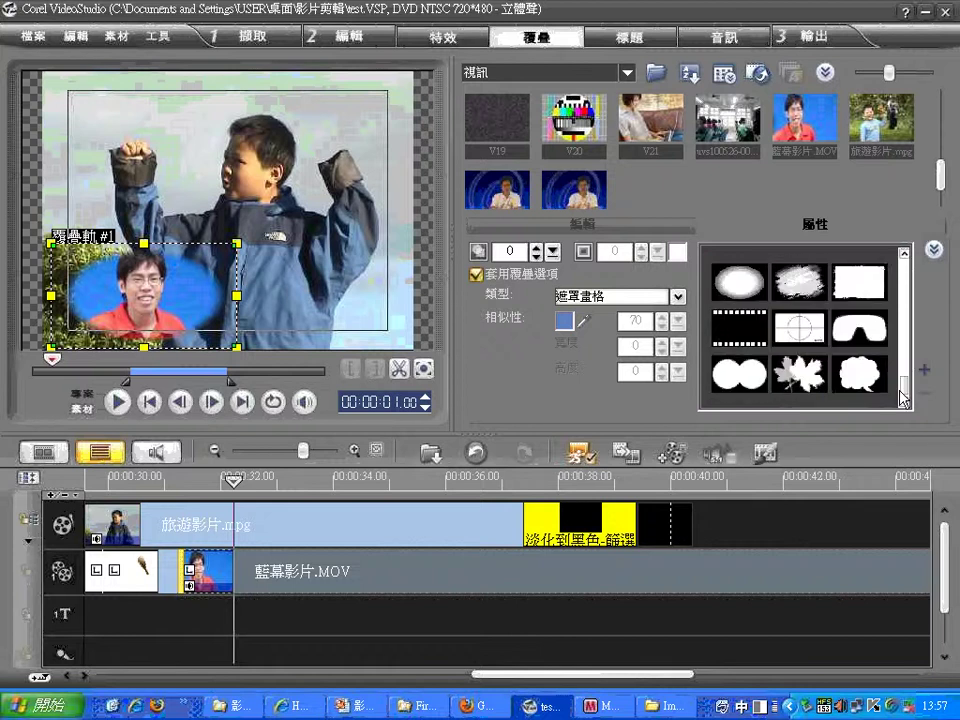
scroll(903, 396, "up", 3)
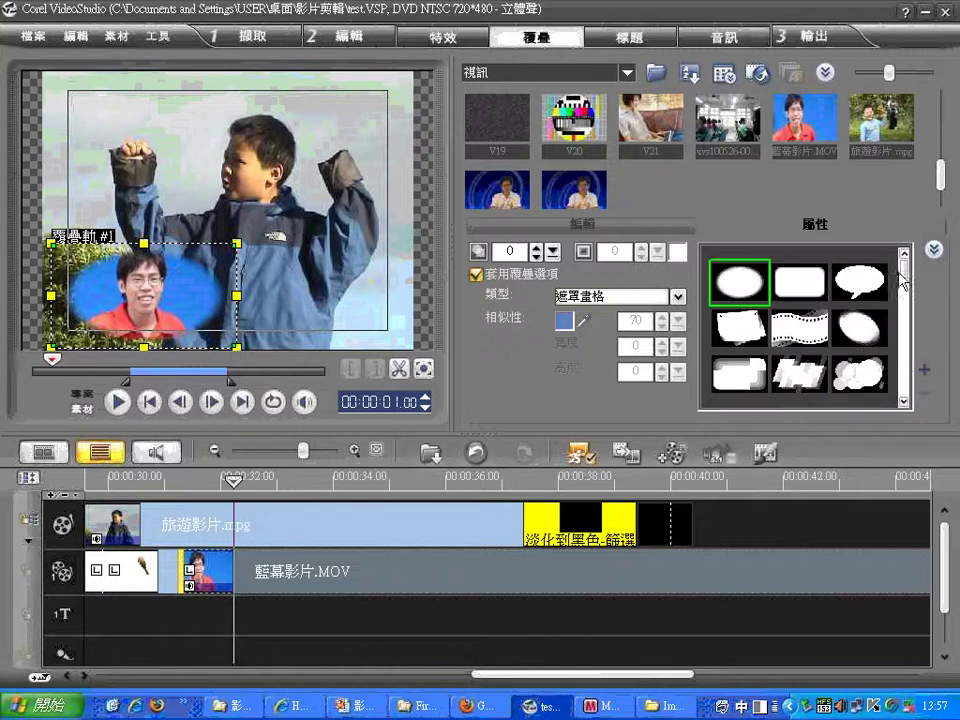
left_click(925, 373)
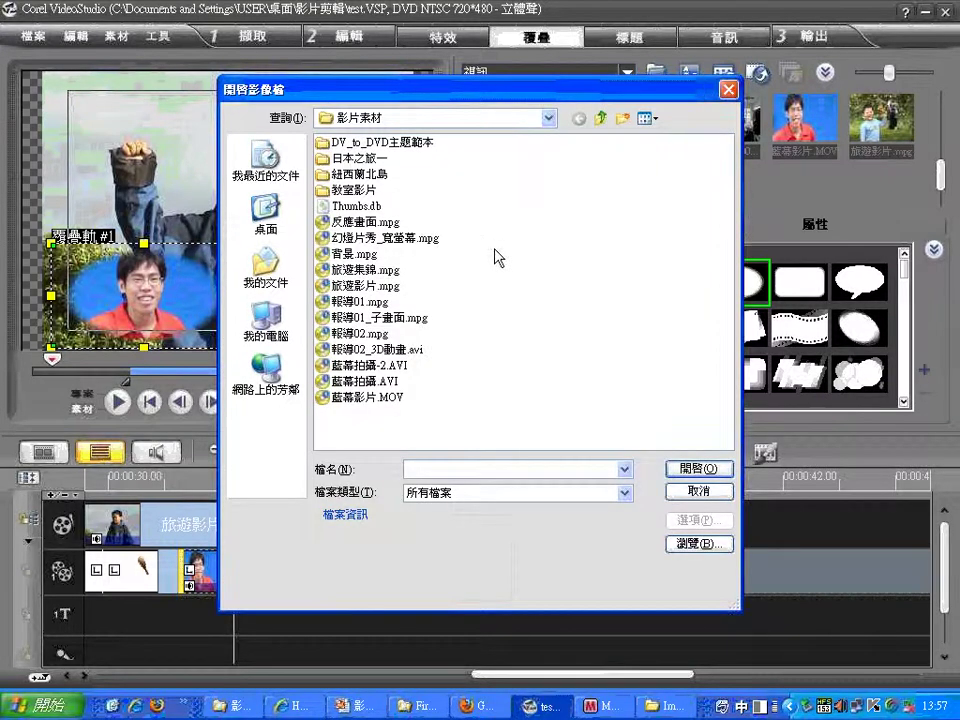
left_click(601, 119)
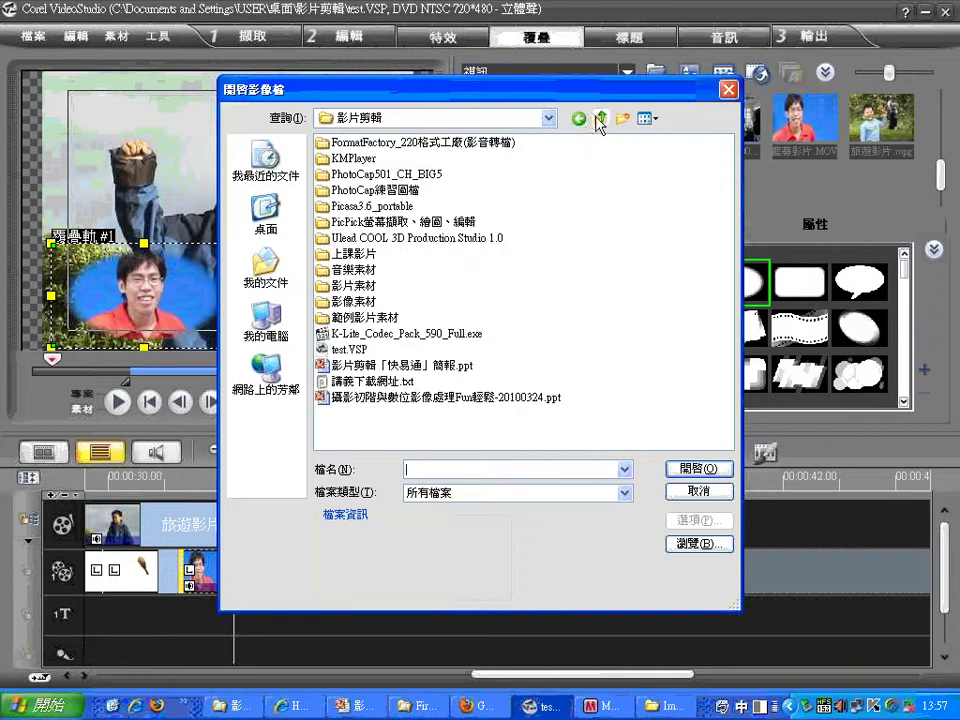
left_click(601, 119)
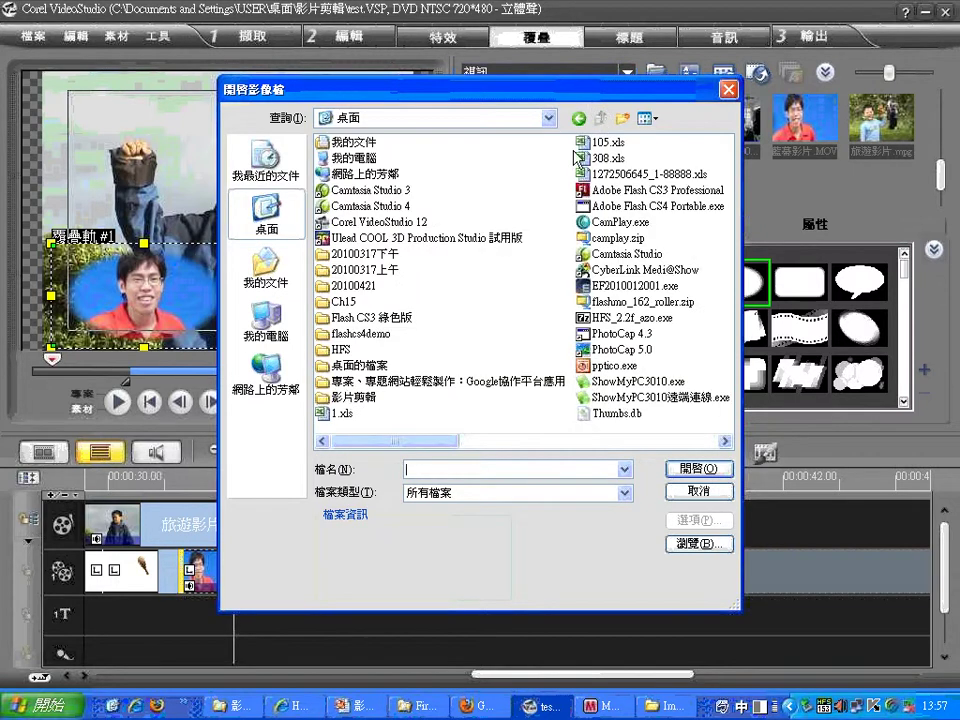
double_click(359, 398)
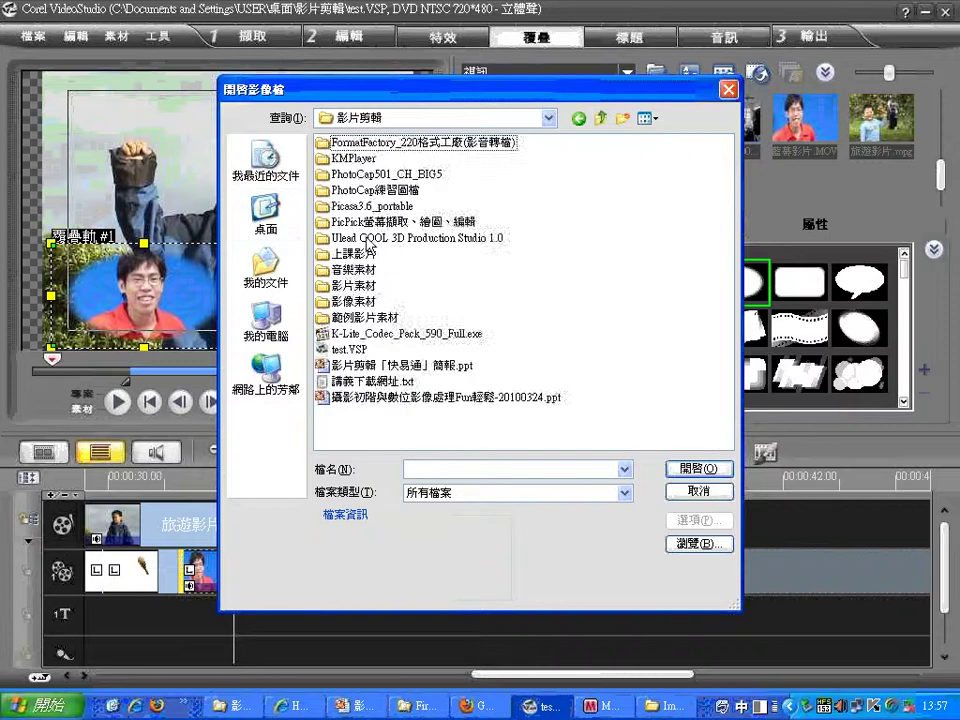
double_click(362, 190)
left_click(578, 118)
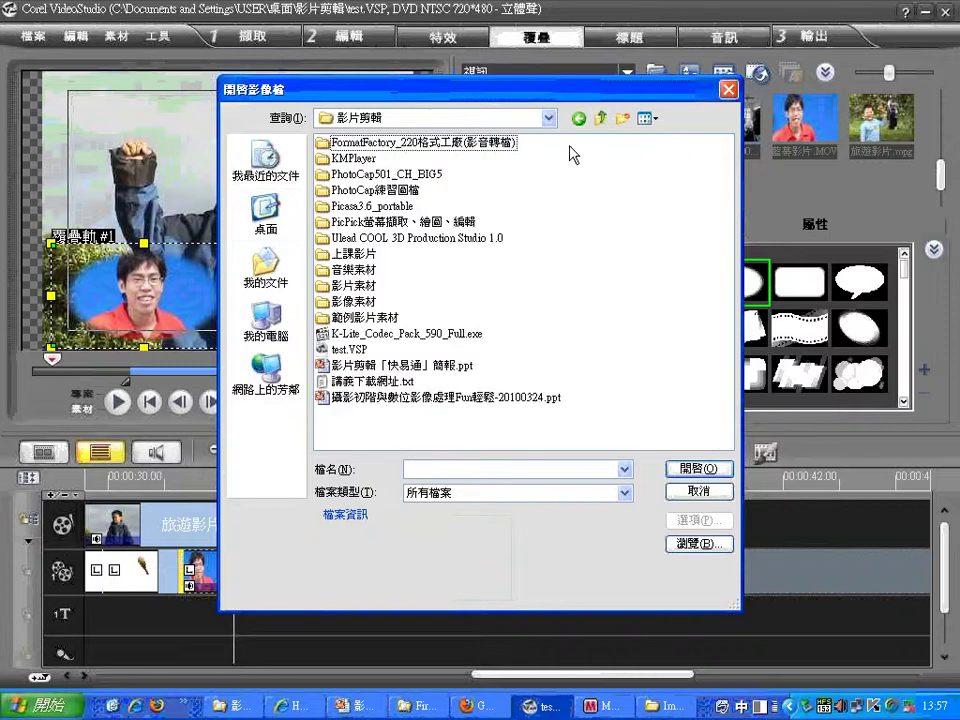
double_click(368, 172)
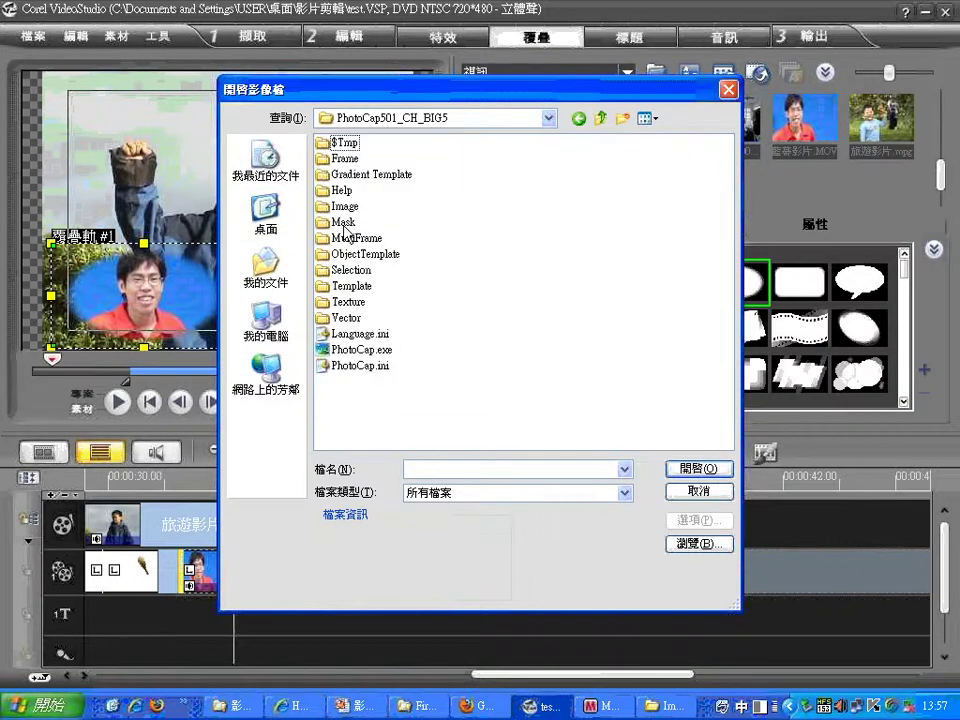
left_click(345, 222)
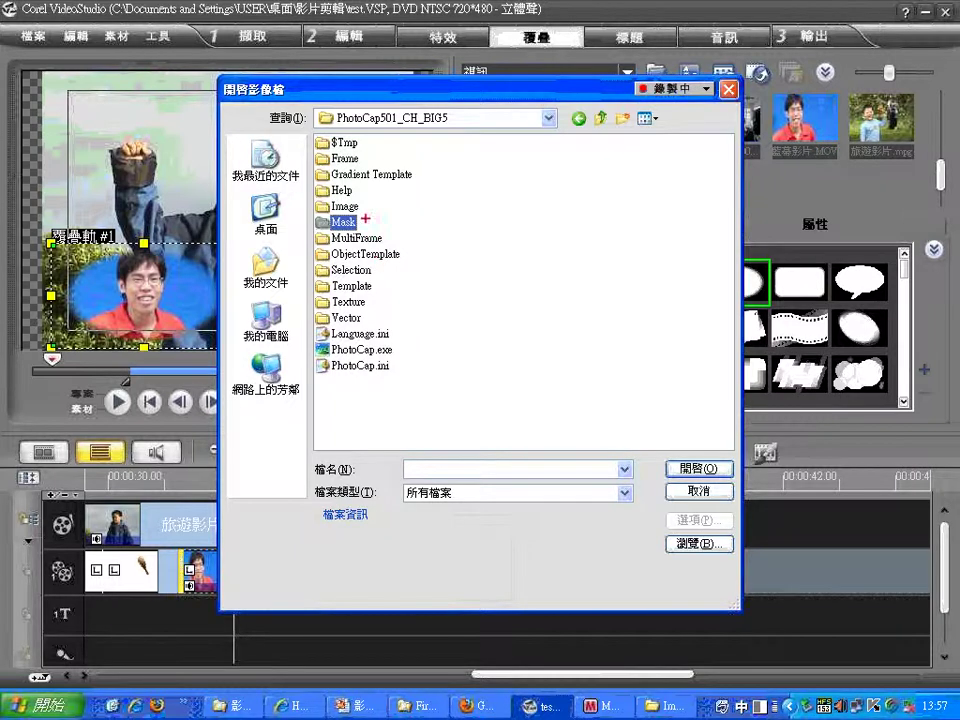
mouse_move(430, 188)
left_mouse_down()
mouse_move(362, 222)
mouse_move(378, 219)
left_mouse_up()
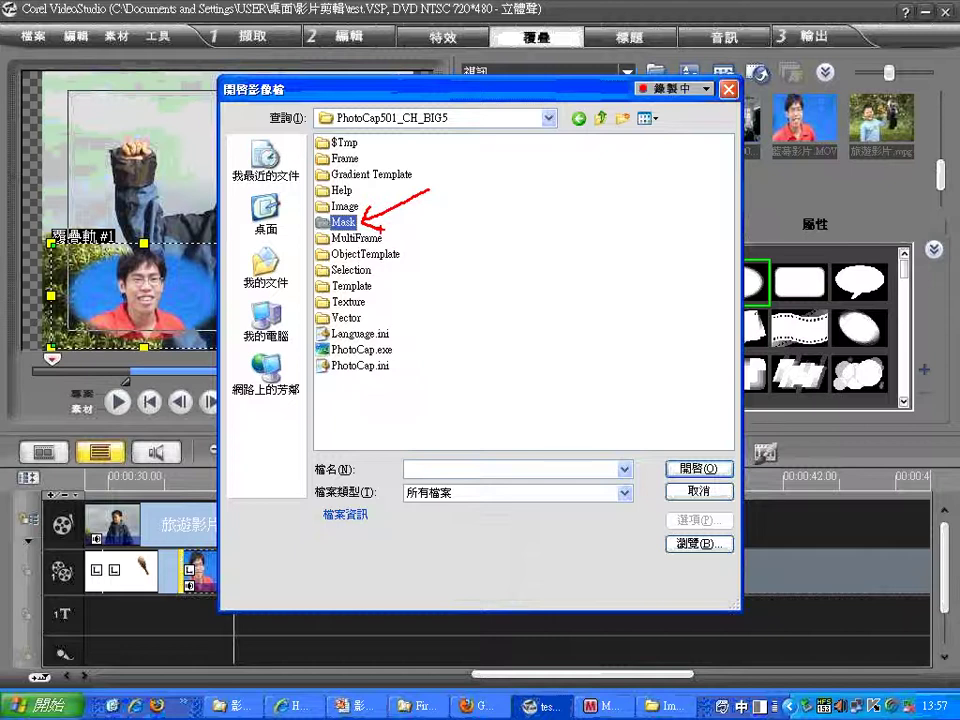
double_click(345, 222)
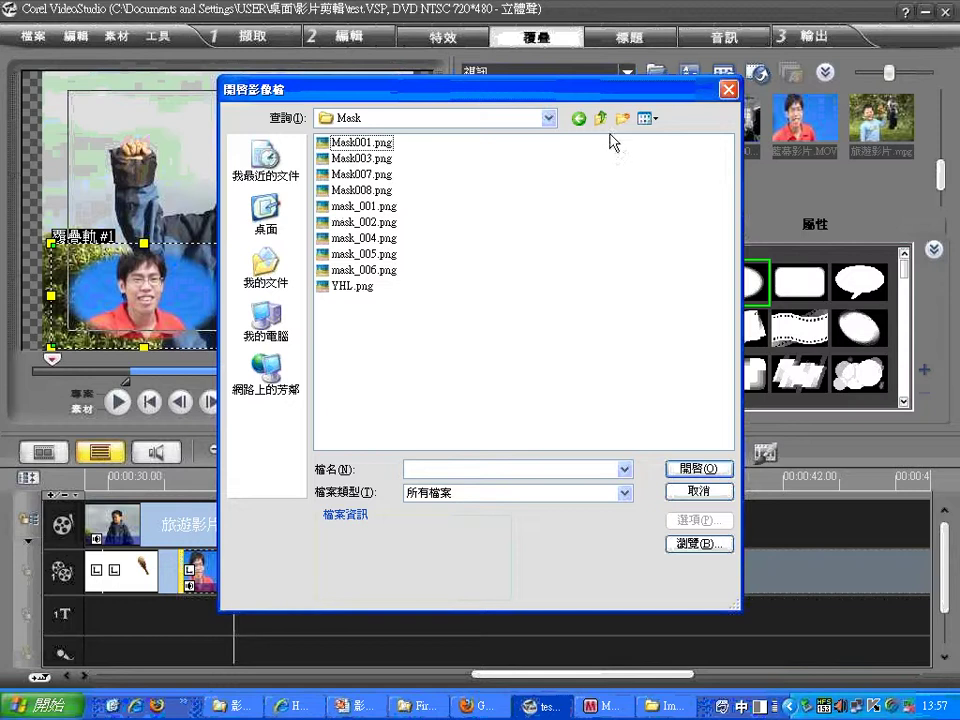
Import mask_001.png from the Mask folder as a new mask frame for the overlay, accepting its conversion to an 8-bit bitmap
left_click(646, 118)
left_click(660, 81)
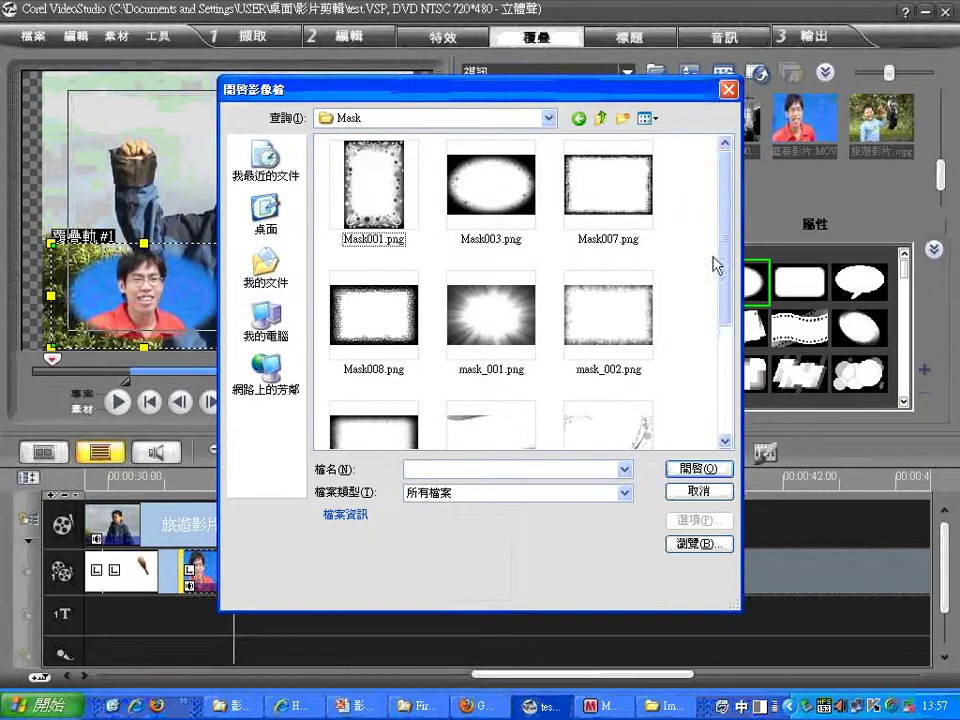
left_click_drag(726, 268, 722, 339)
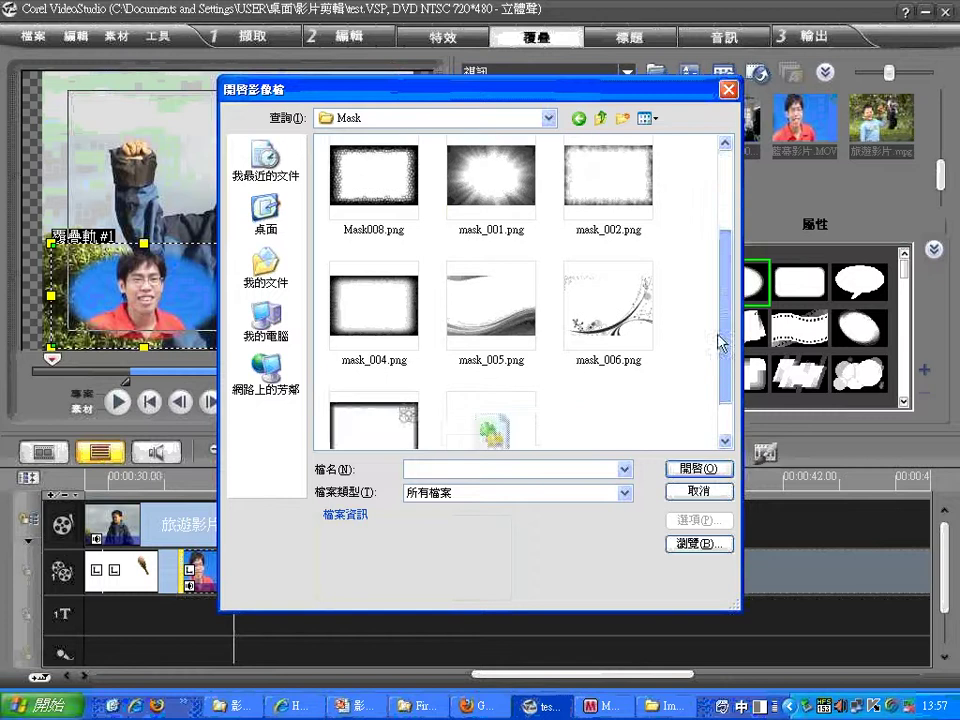
left_click(502, 190)
left_click(693, 468)
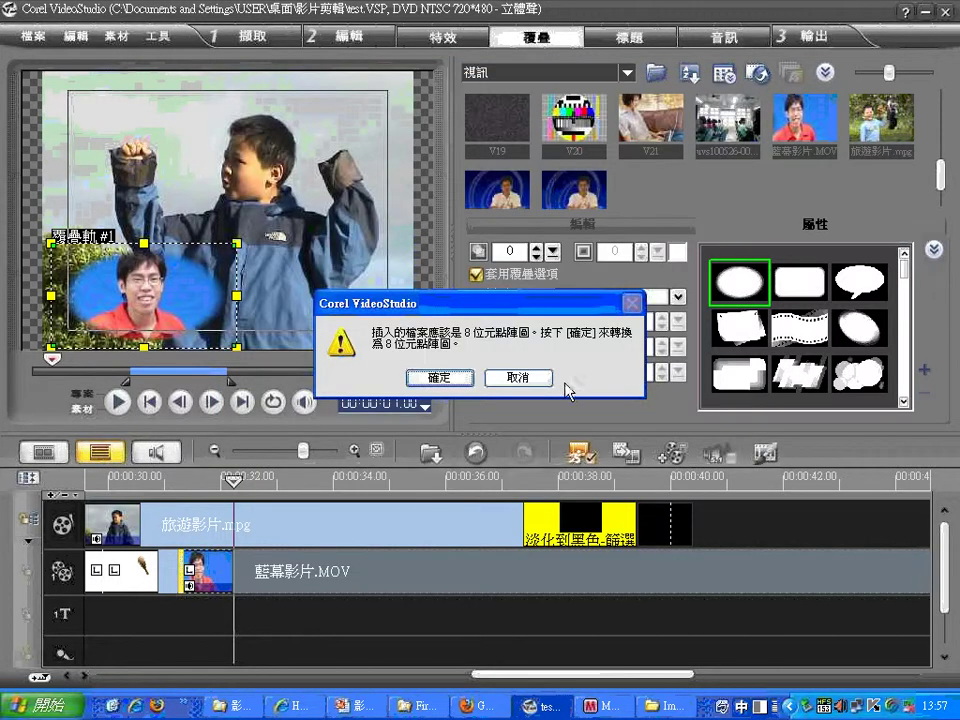
left_click(441, 378)
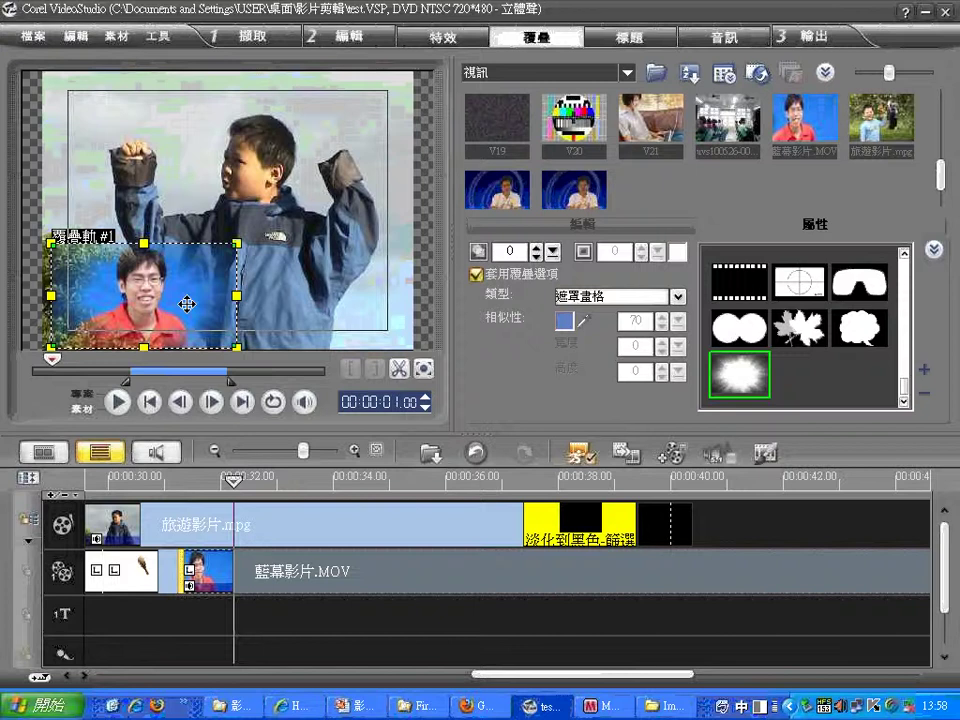
Import YHL.png from the Mask folder as another mask frame for the overlay, accepting the conversion to an 8-bit bitmap
left_click(718, 342)
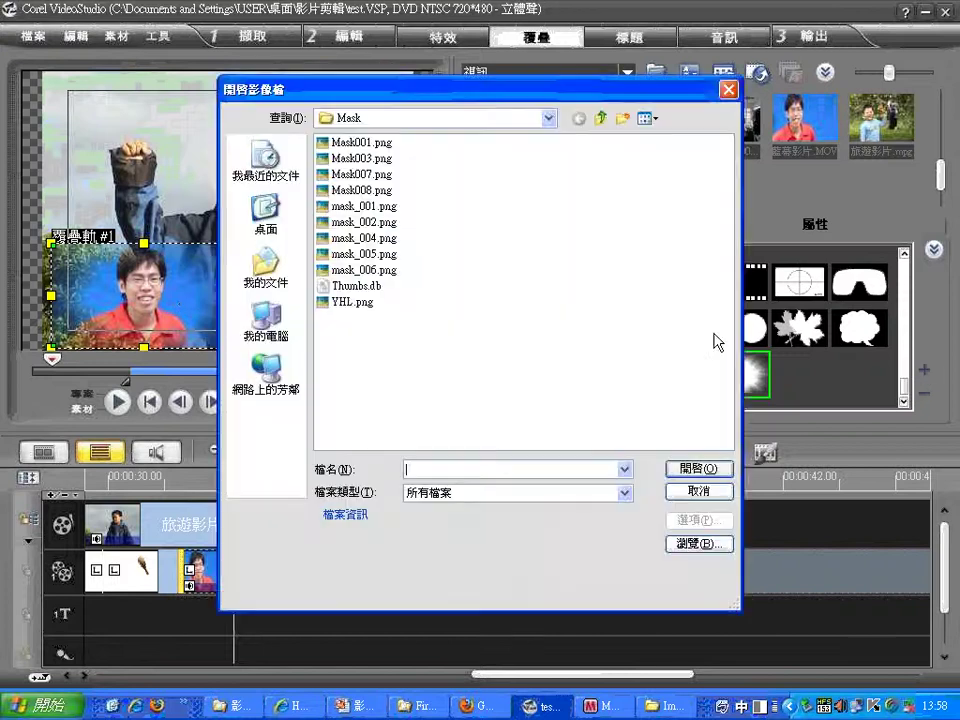
left_click(652, 120)
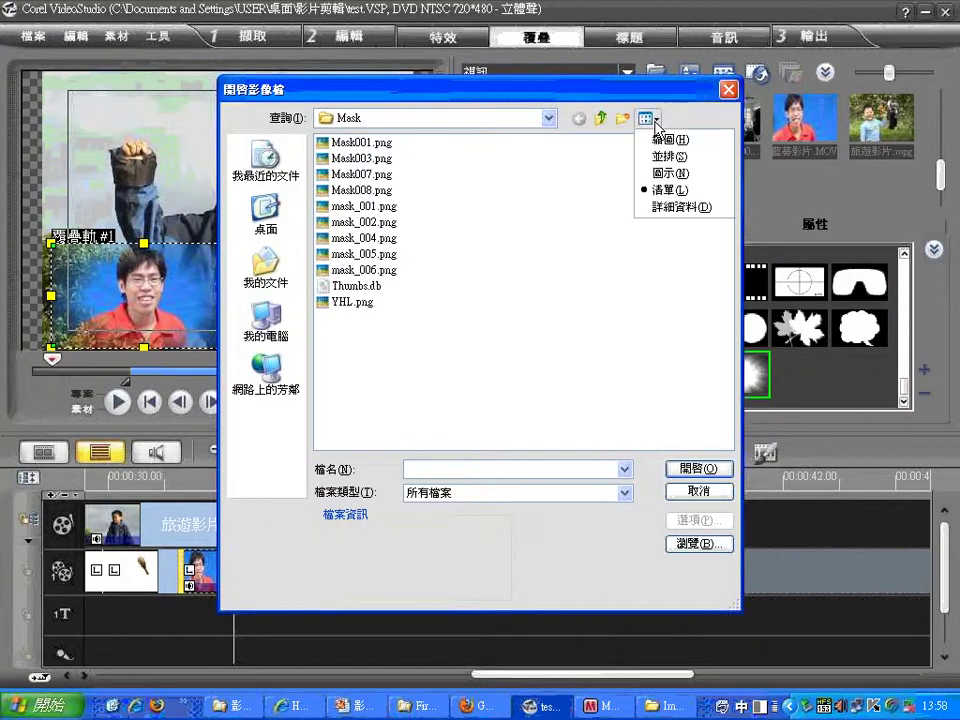
left_click(668, 139)
left_click(506, 203)
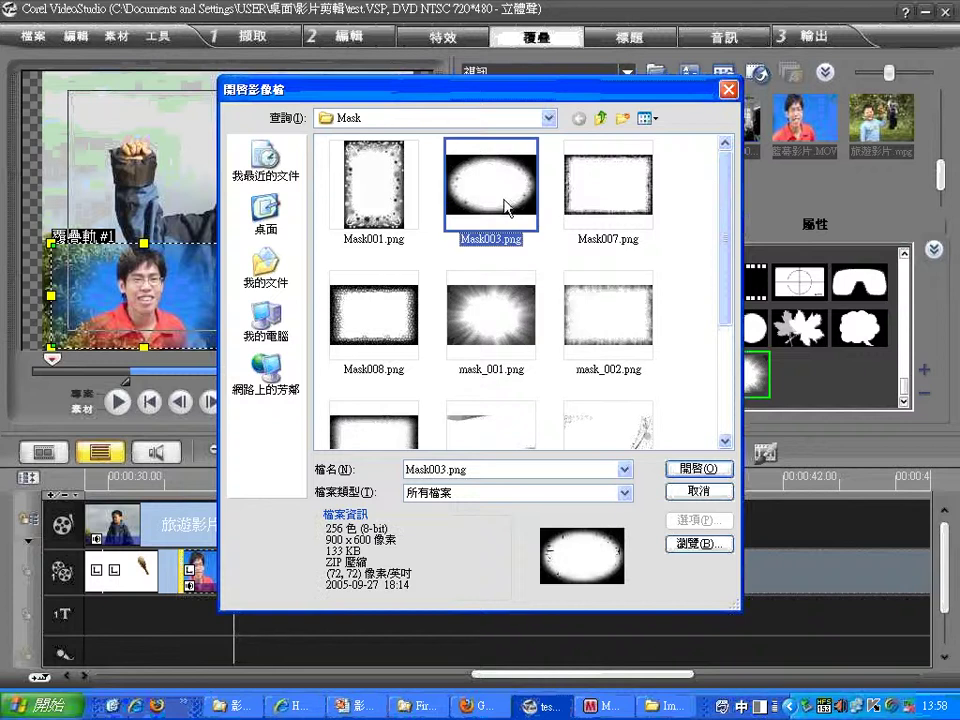
scroll(542, 275, "down", 3)
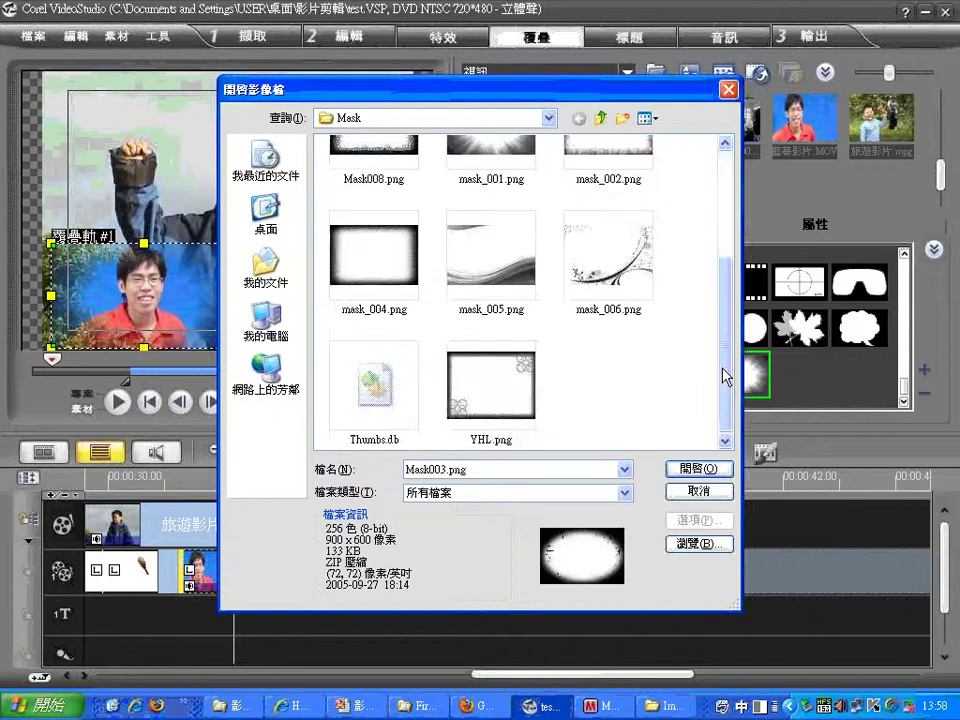
double_click(508, 378)
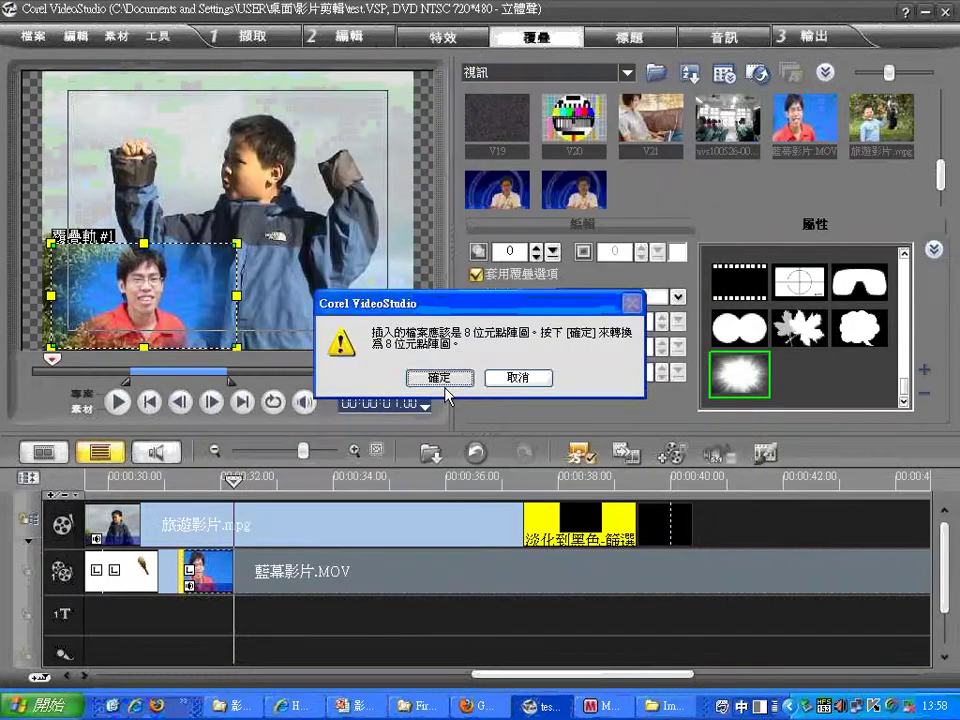
left_click(442, 382)
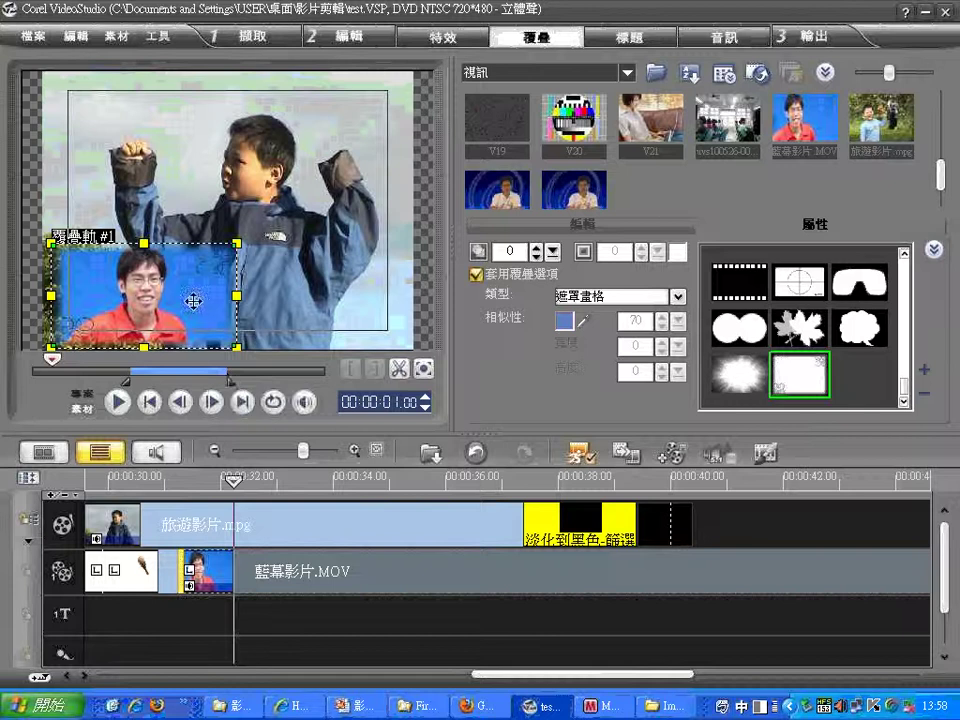
Change the overlay type of 藍幕影片.MOV from 遮罩畫格 back to 彩度鍵
left_click(610, 296)
left_click(603, 322)
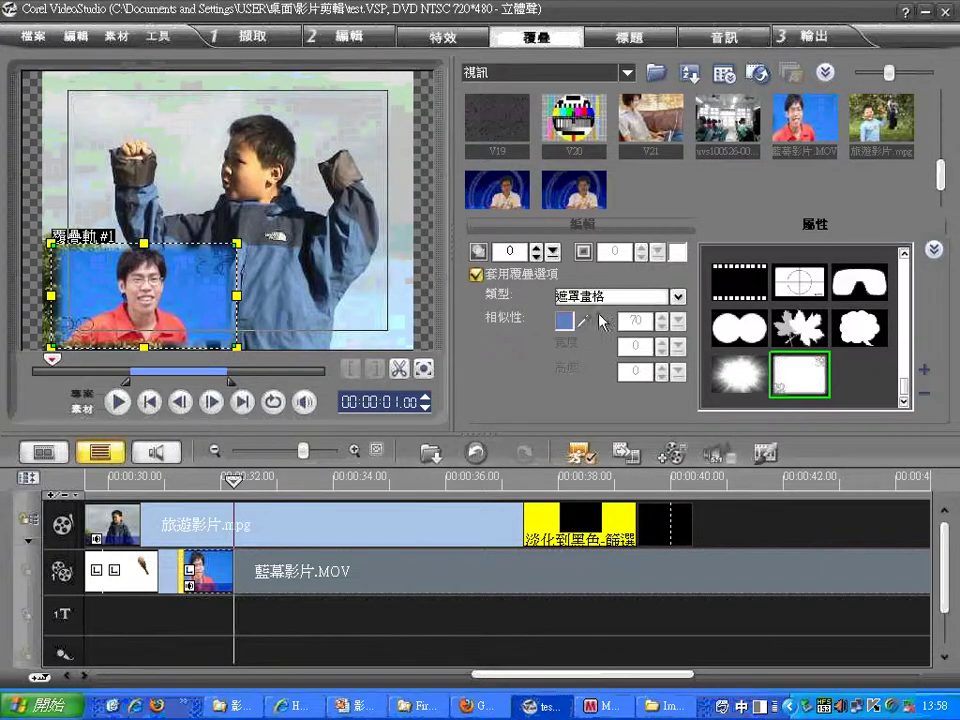
left_click(620, 296)
left_click(590, 275)
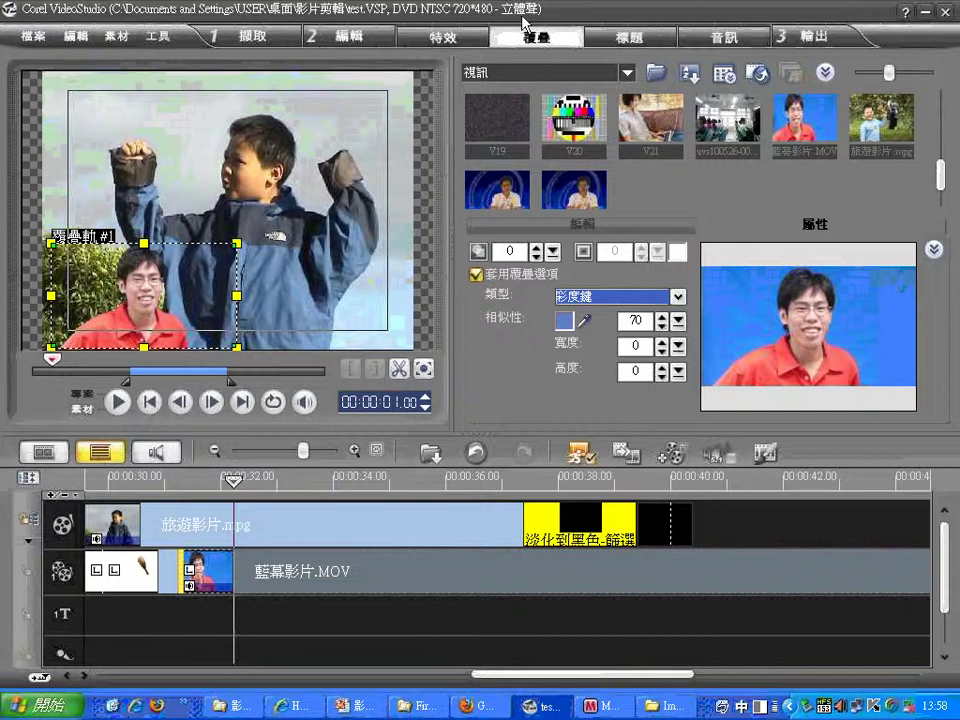
left_click(535, 78)
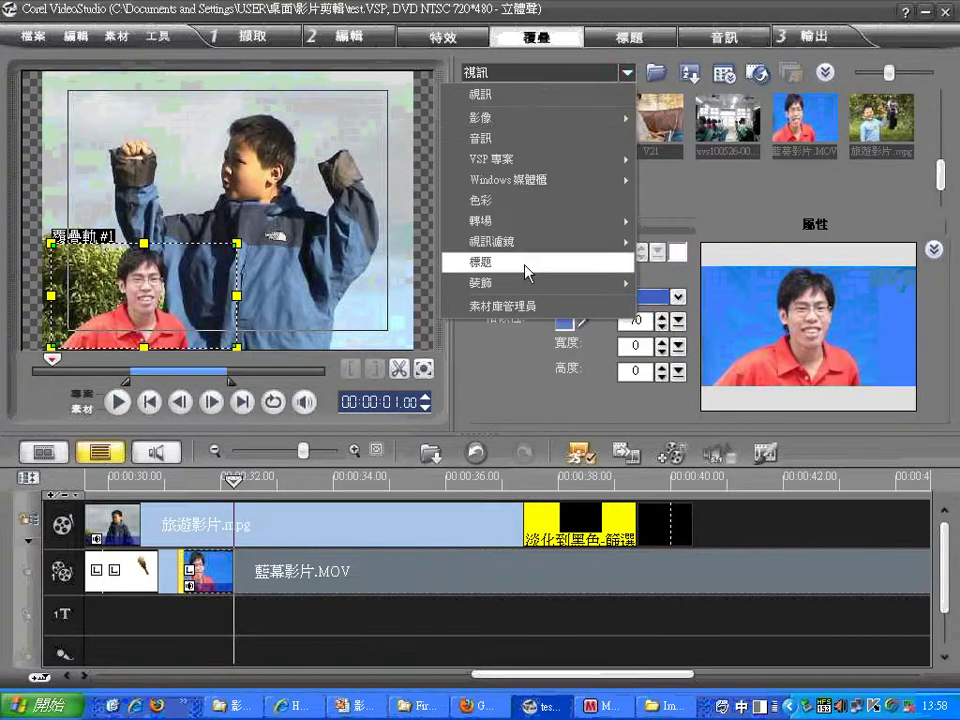
left_click(504, 380)
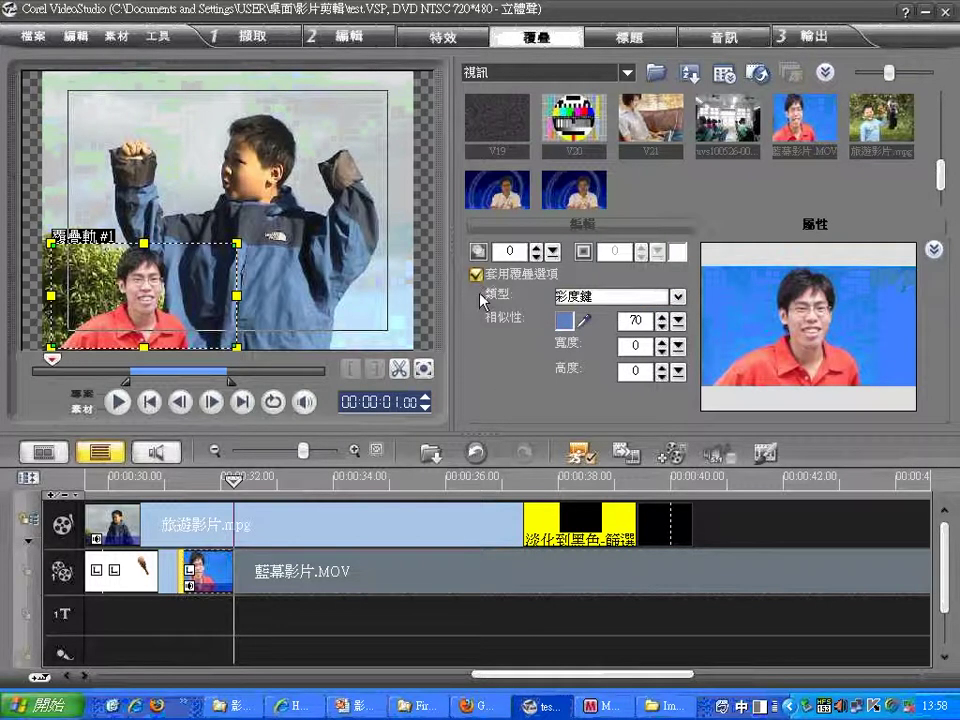
left_click(626, 72)
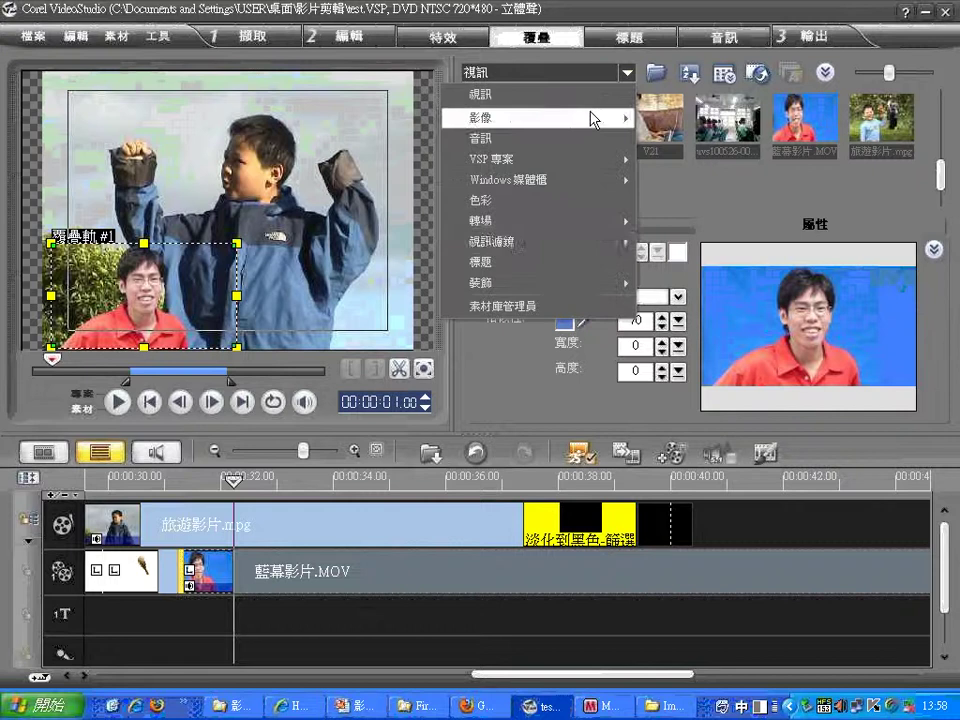
mouse_move(591, 134)
mouse_move(576, 289)
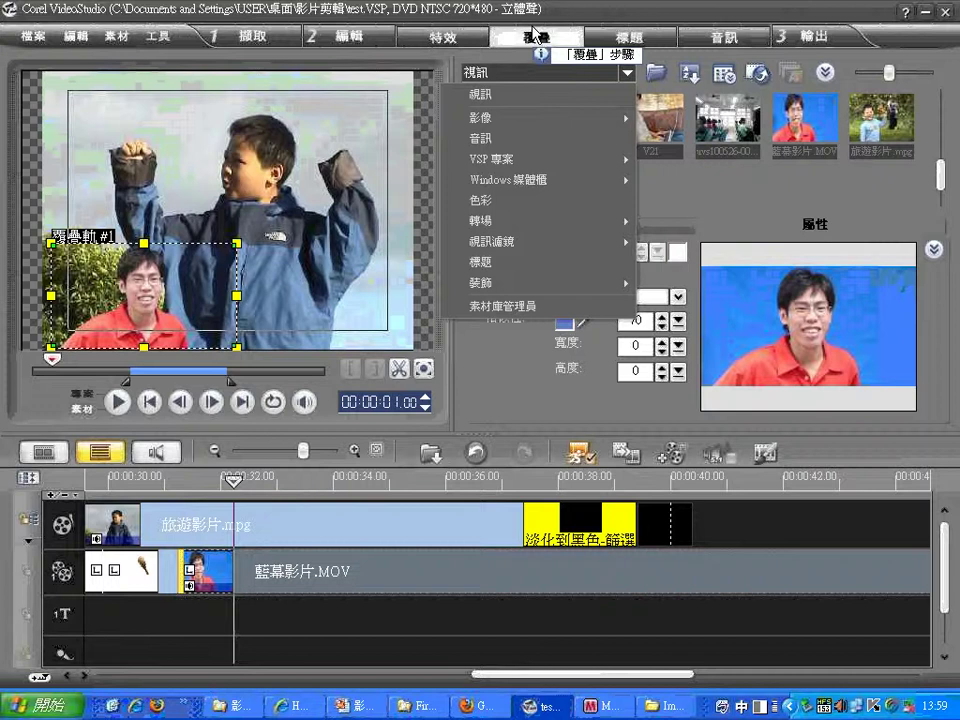
left_click(535, 35)
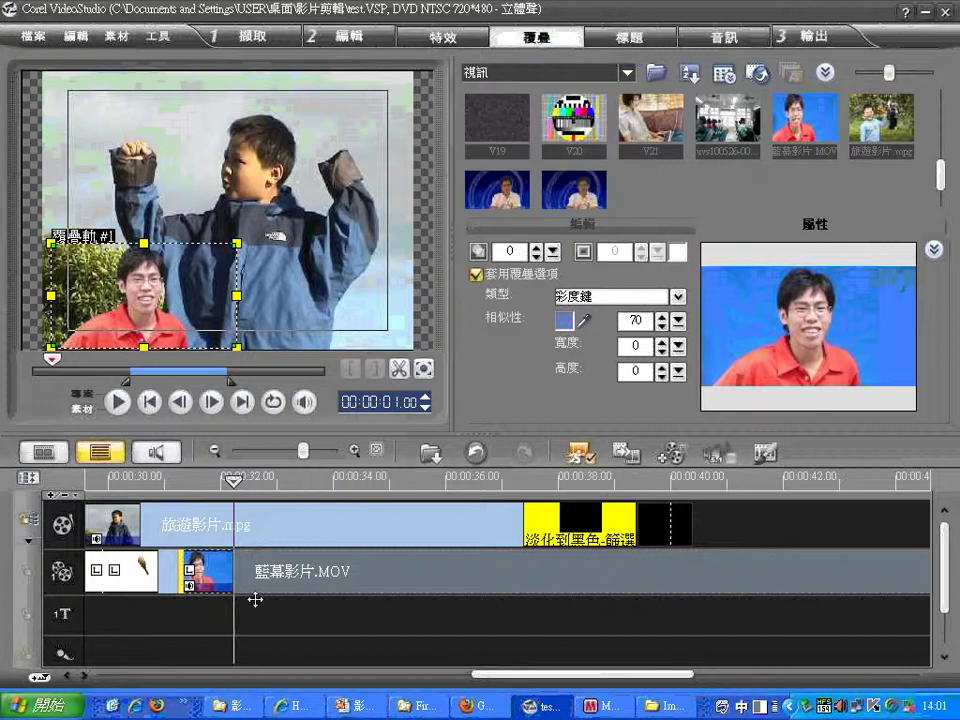
Look through the timeline's earlier clips, and fit the whole project into the timeline view
left_click_drag(480, 672, 681, 674)
left_click(486, 672)
left_click_drag(486, 672, 178, 677)
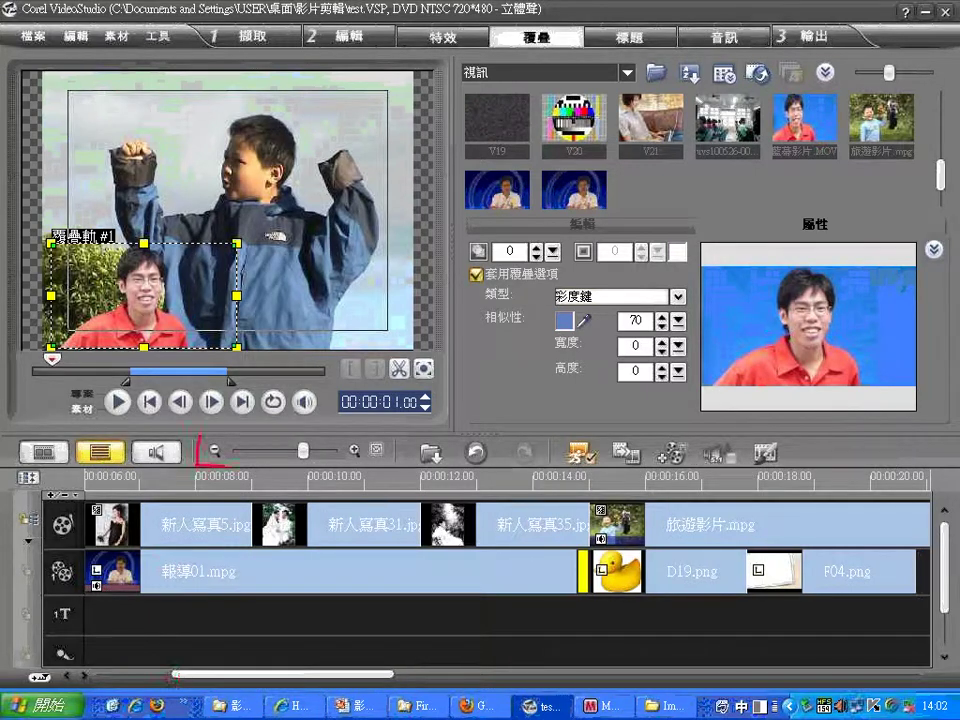
mouse_move(200, 434)
left_mouse_down()
mouse_move(380, 465)
mouse_move(393, 437)
mouse_move(368, 421)
mouse_move(201, 433)
left_mouse_up()
mouse_move(360, 432)
left_mouse_down()
mouse_move(368, 446)
mouse_move(398, 413)
mouse_move(362, 445)
mouse_move(375, 468)
mouse_move(397, 440)
left_mouse_up()
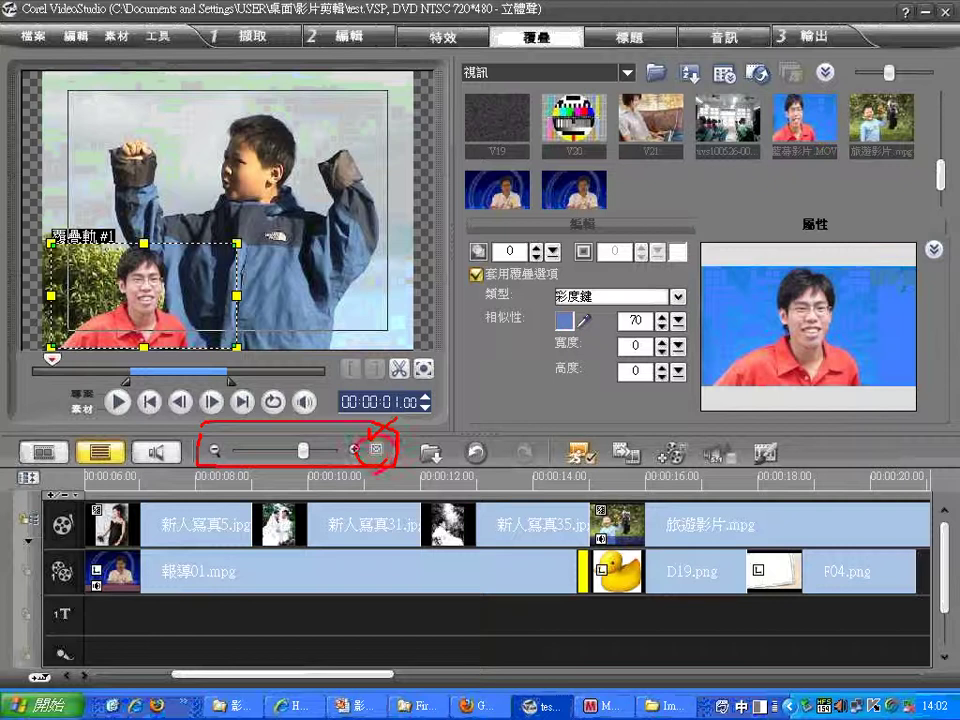
key("Escape")
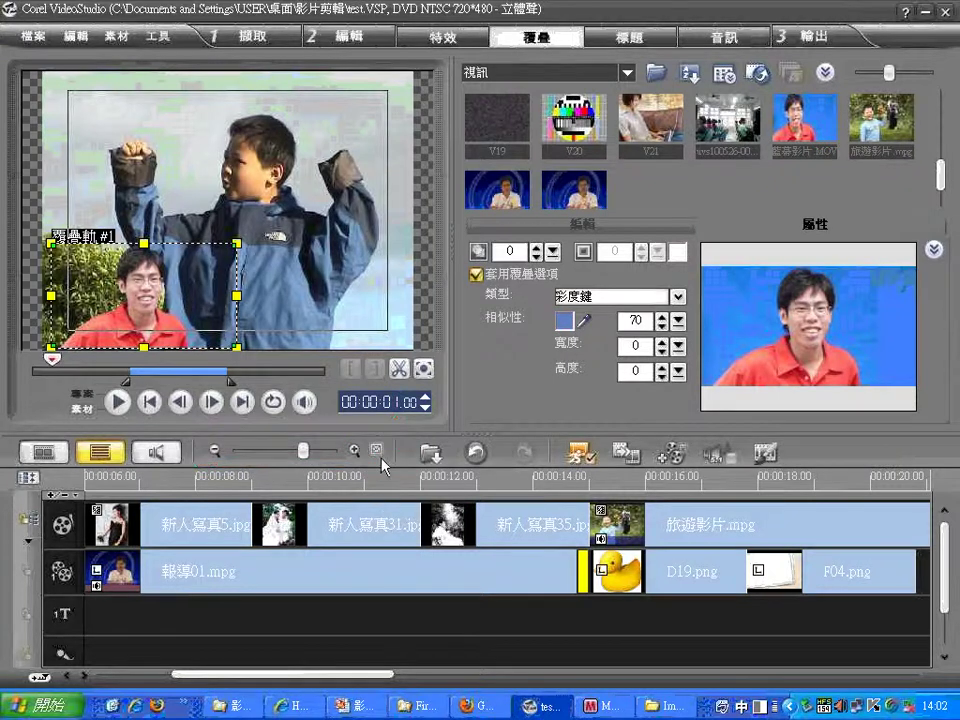
left_click(376, 451)
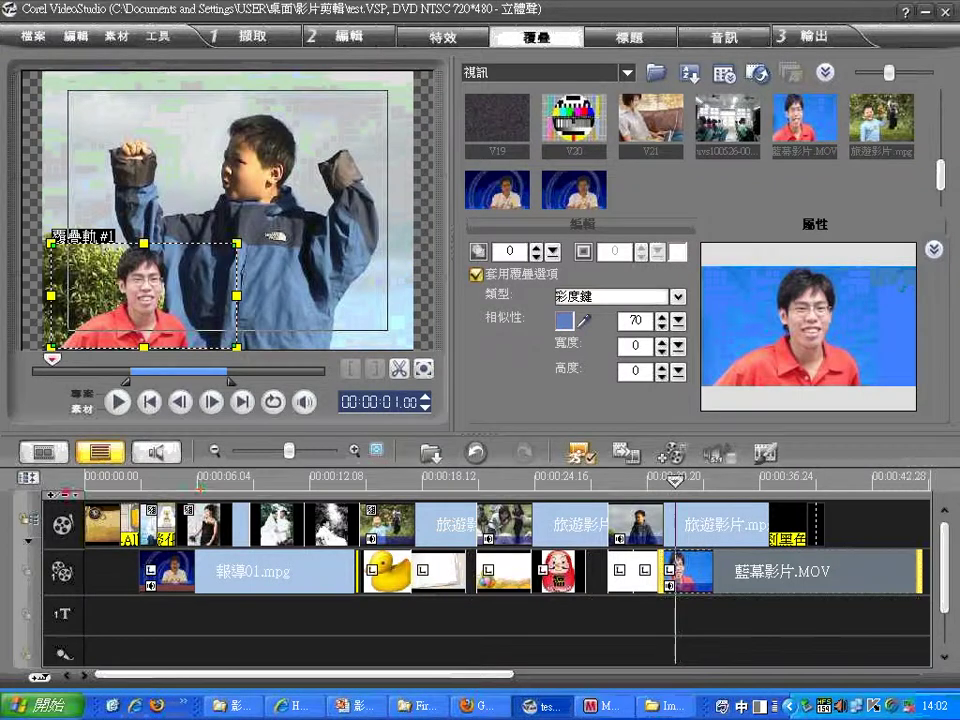
mouse_move(82, 491)
left_mouse_down()
mouse_move(500, 560)
mouse_move(917, 690)
mouse_move(922, 664)
left_mouse_up()
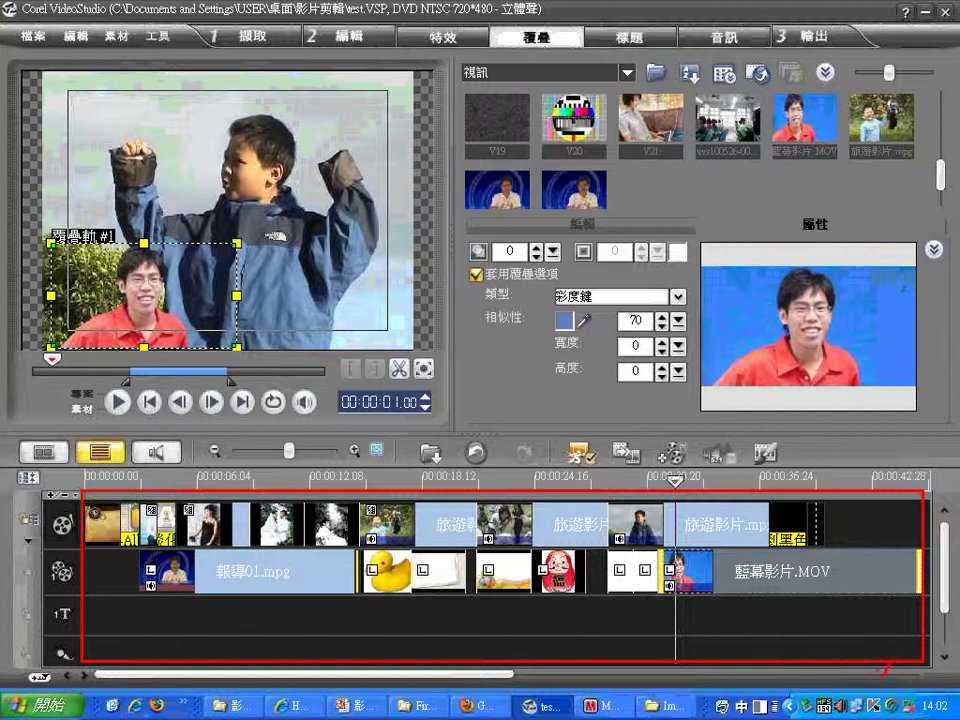
left_click_drag(918, 670, 876, 706)
key("Escape")
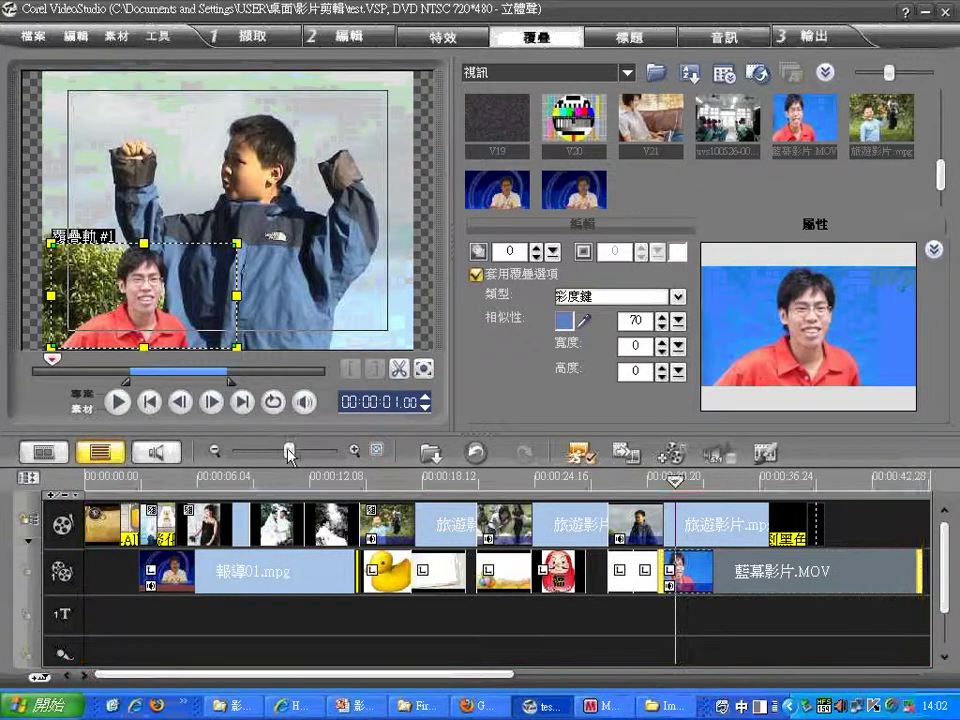
Zoom the timeline in slightly, fit the whole project back into view, and move the project playhead to 00:00:08.17
left_click_drag(289, 452, 298, 454)
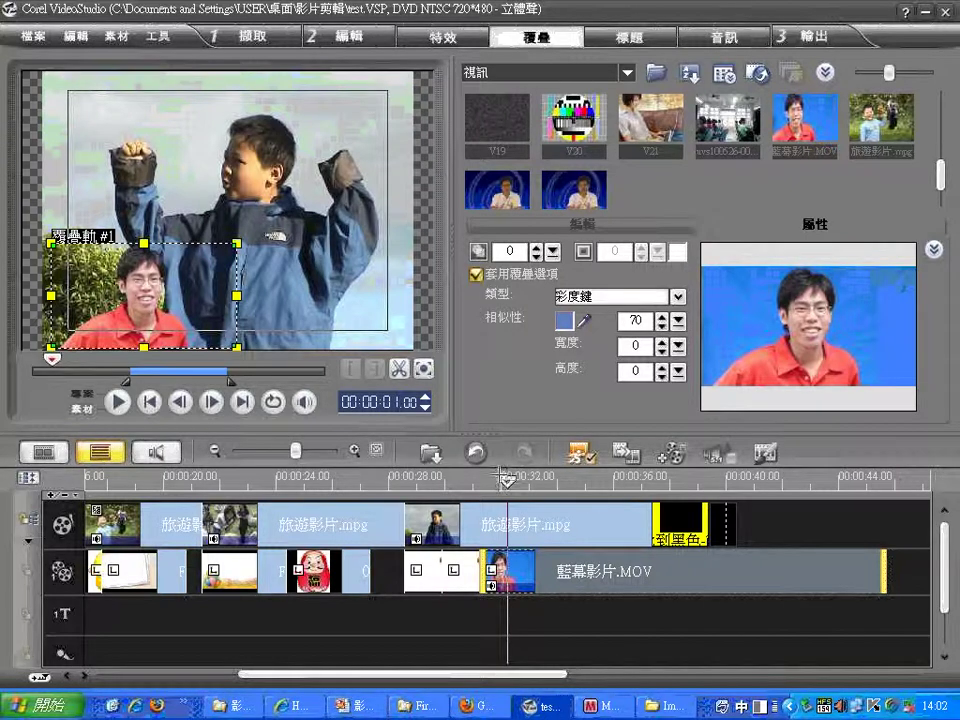
left_click(377, 451)
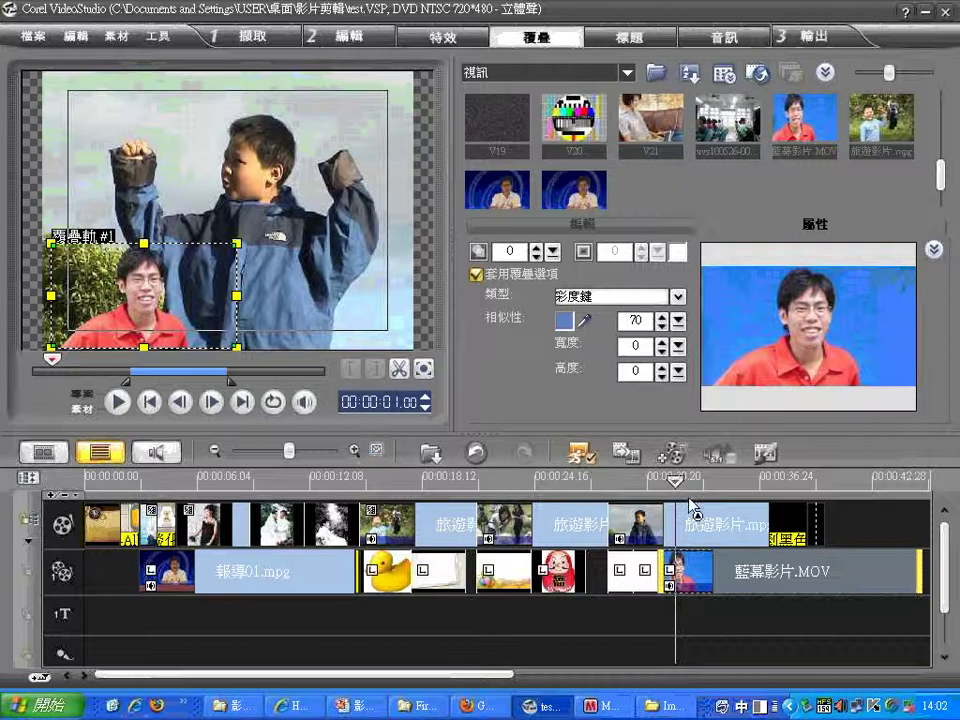
left_click_drag(676, 480, 240, 505)
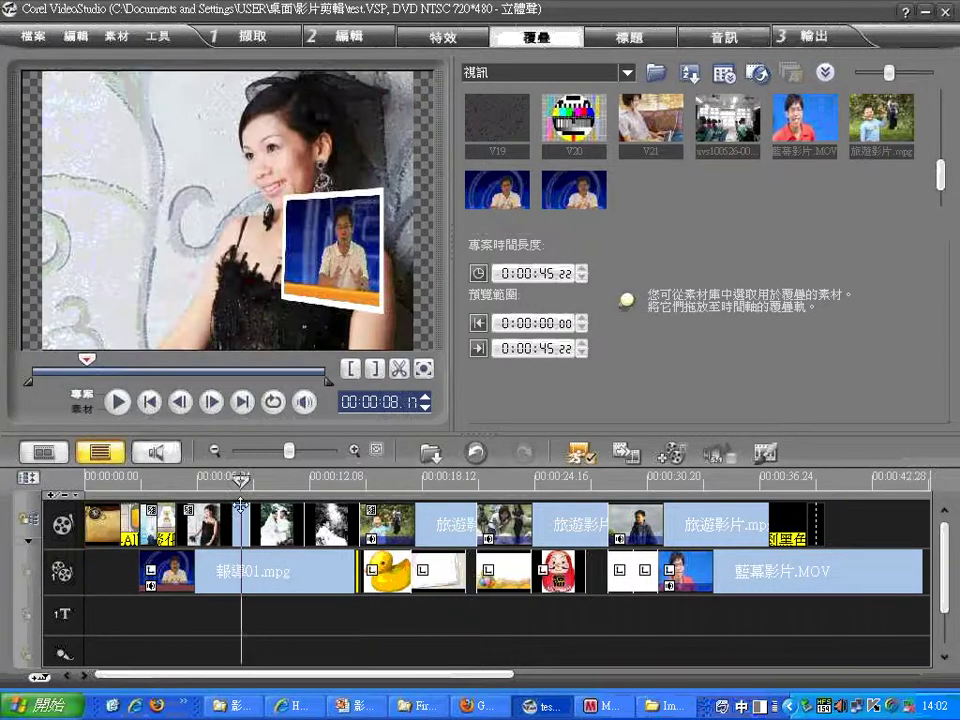